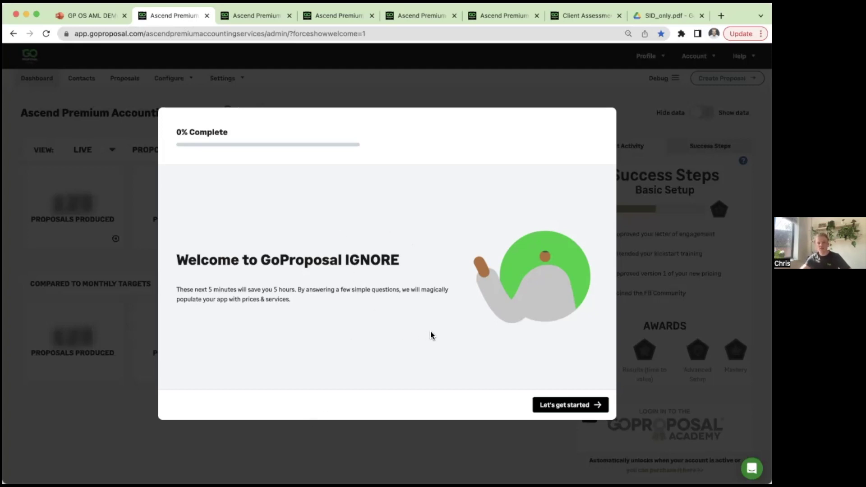
Step: Preview the welcome setup questions on firm size, services and annual accounts pricing, and return to the services question
{"action": "left_click", "coordinate": [597, 405]}
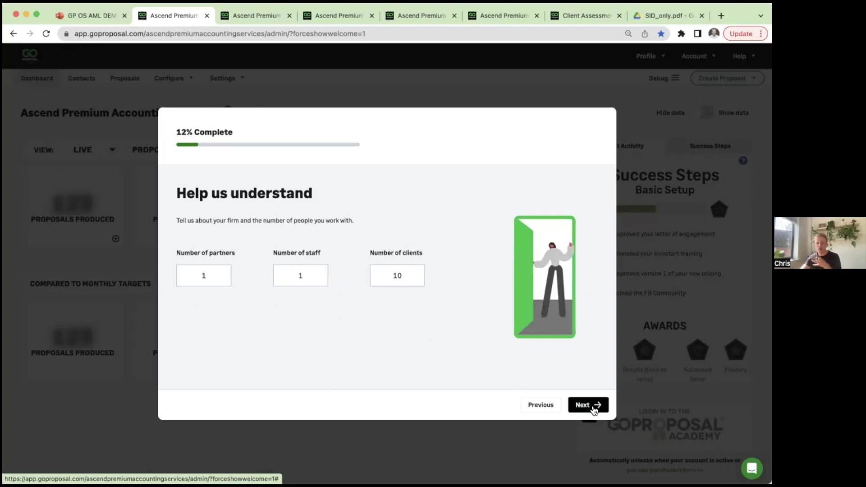
{"action": "left_click", "coordinate": [596, 406]}
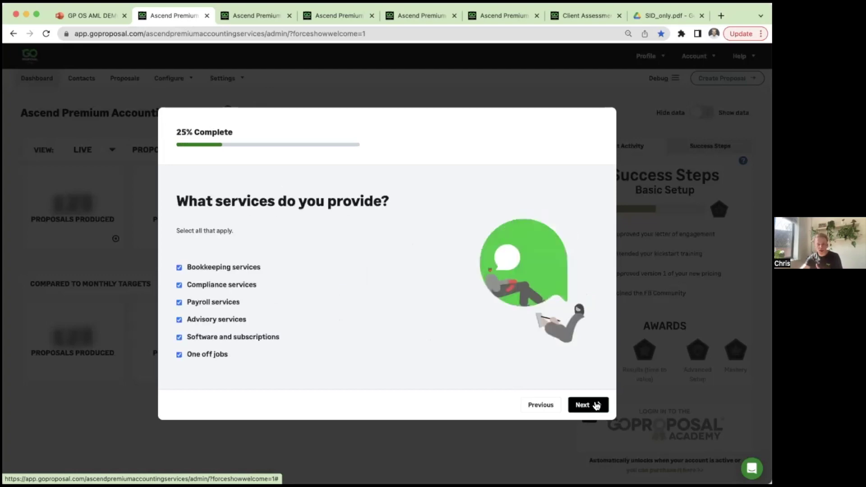
{"action": "left_click", "coordinate": [597, 406]}
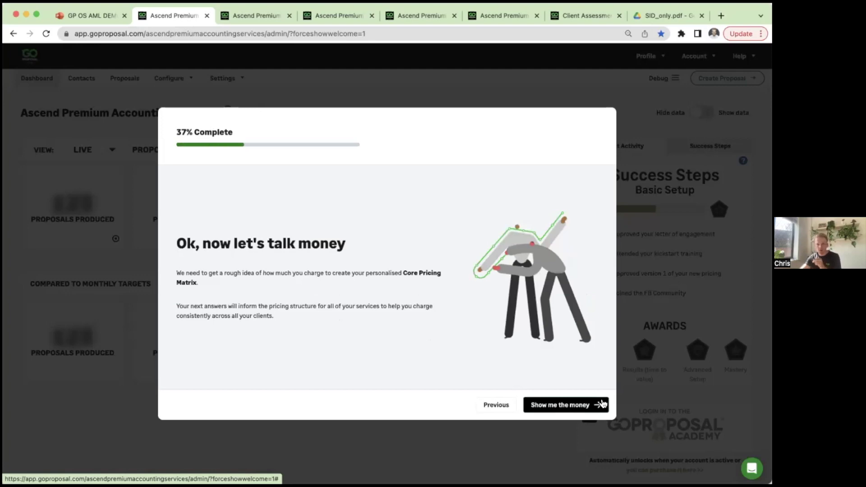
{"action": "left_click", "coordinate": [597, 407]}
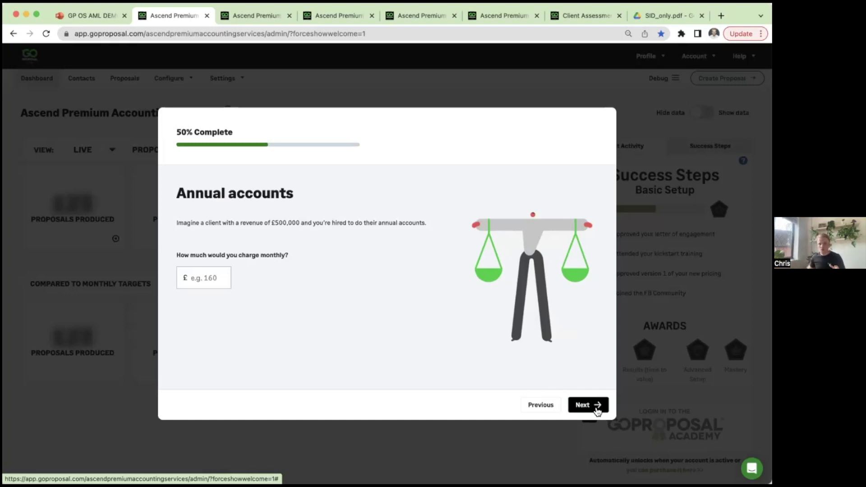
{"action": "left_click", "coordinate": [540, 406]}
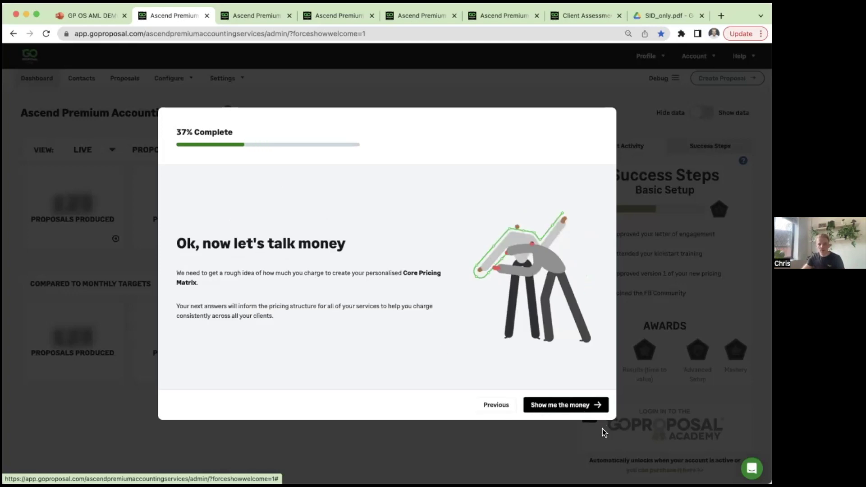
{"action": "left_click", "coordinate": [501, 407]}
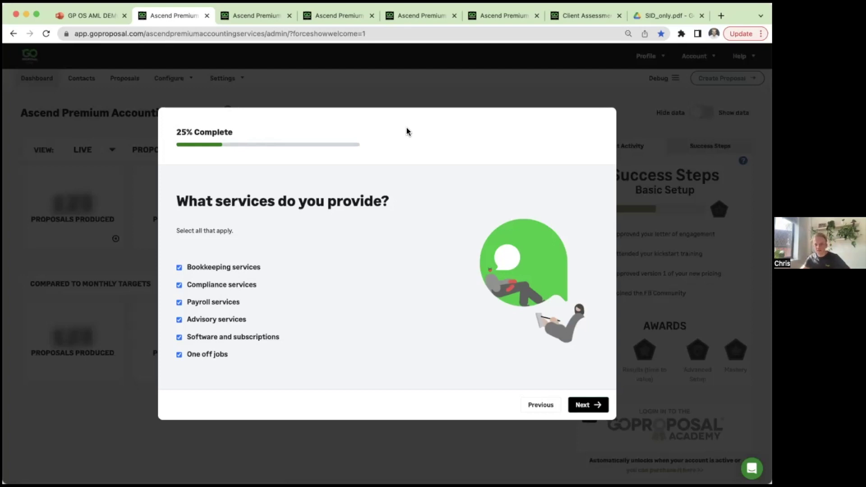
Step: Switch to the Create Proposal form for The Goldfinch Arms and set its template to New Client: General Onboarding
{"action": "left_click", "coordinate": [266, 18]}
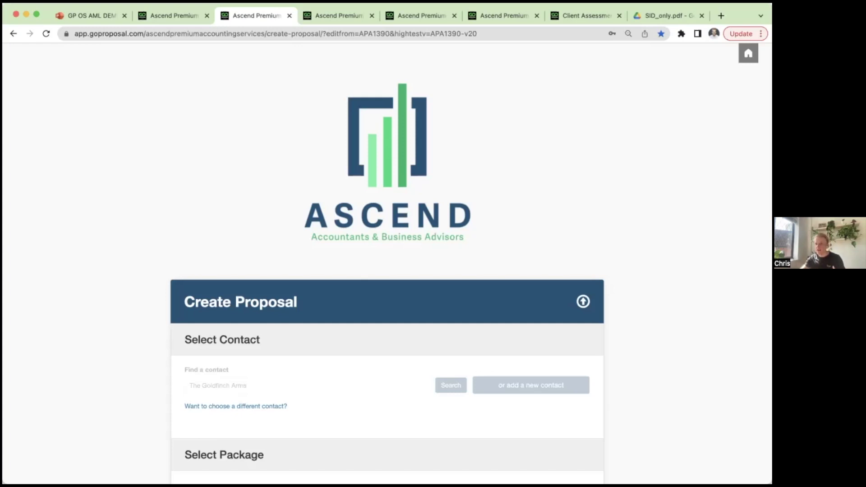
{"action": "scroll", "coordinate": [387, 263], "scroll_direction": "down", "scroll_amount": 5}
{"action": "scroll", "coordinate": [406, 226], "scroll_direction": "down", "scroll_amount": 3}
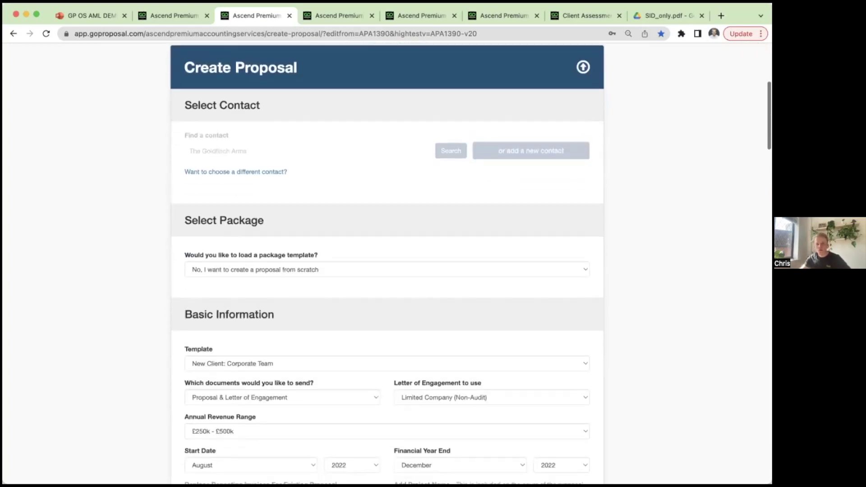
{"action": "scroll", "coordinate": [443, 172], "scroll_direction": "up", "scroll_amount": 6}
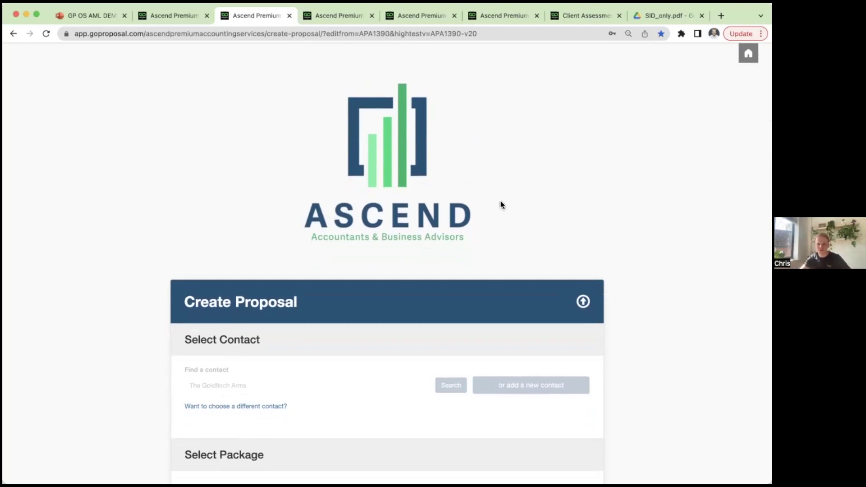
{"action": "scroll", "coordinate": [672, 239], "scroll_direction": "down", "scroll_amount": 10}
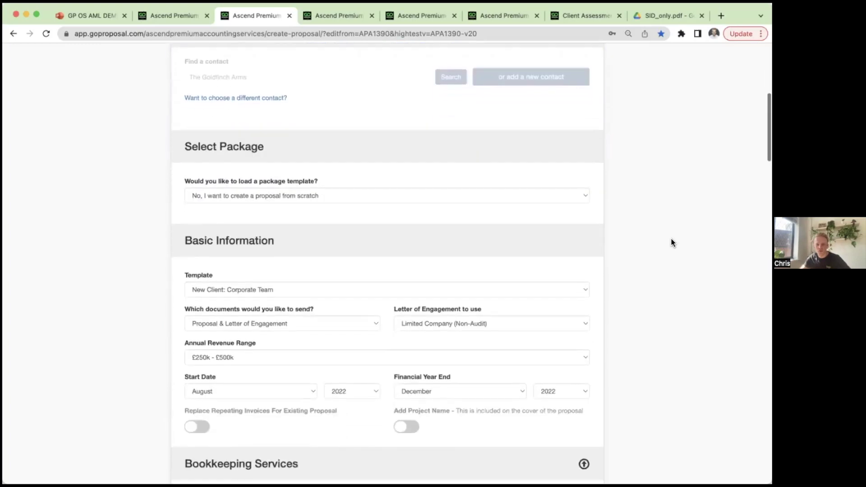
{"action": "scroll", "coordinate": [670, 243], "scroll_direction": "down", "scroll_amount": 2}
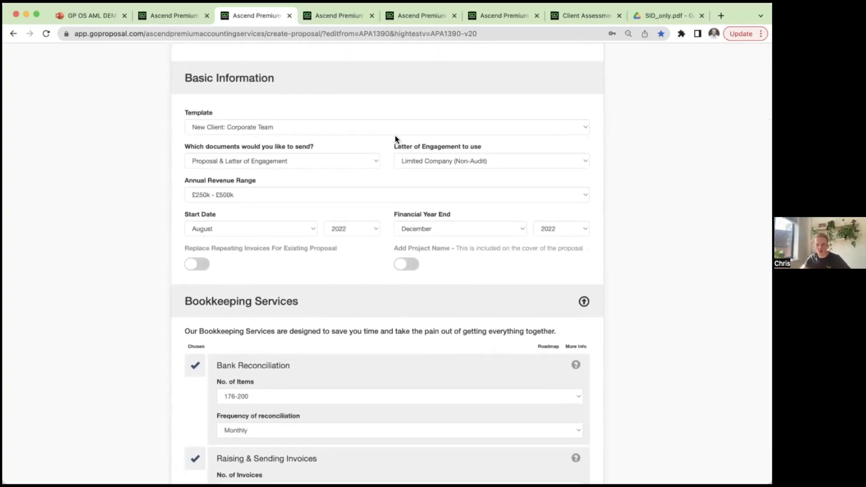
{"action": "left_click", "coordinate": [369, 127]}
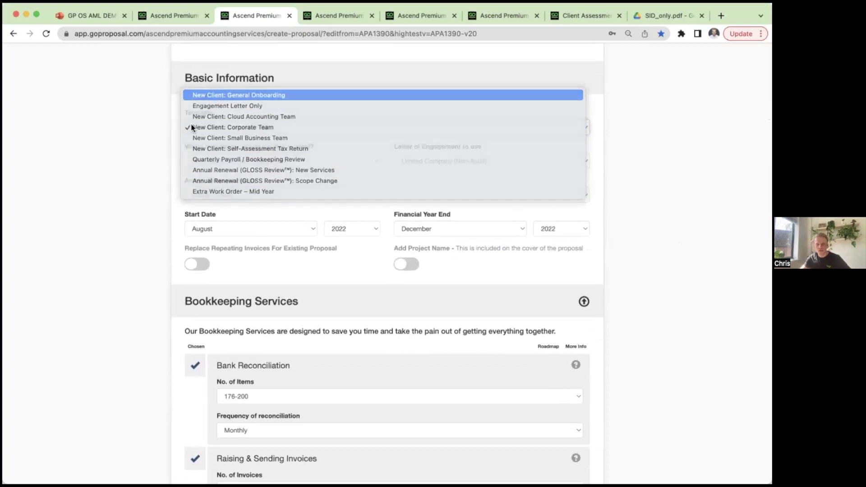
{"action": "left_click", "coordinate": [280, 96]}
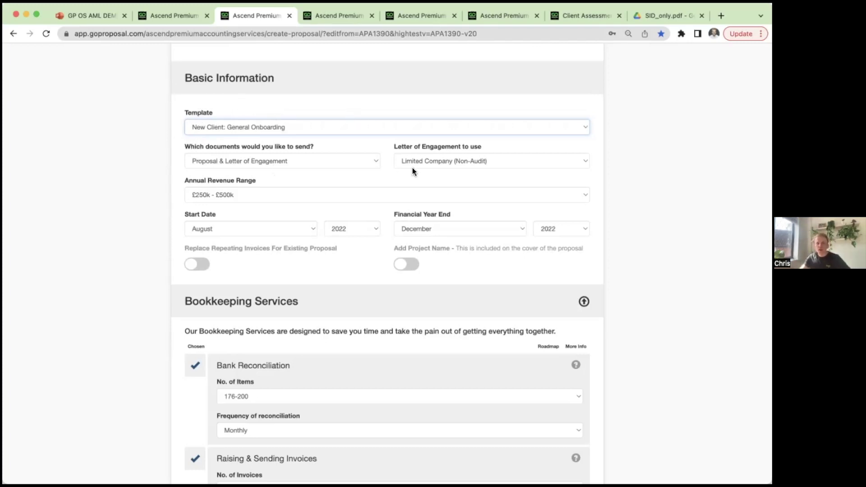
Step: Review the Basic Information and Bookkeeping Services sections, deselecting Raising & Sending Invoices and selecting it again
{"action": "scroll", "coordinate": [412, 167], "scroll_direction": "down", "scroll_amount": 3}
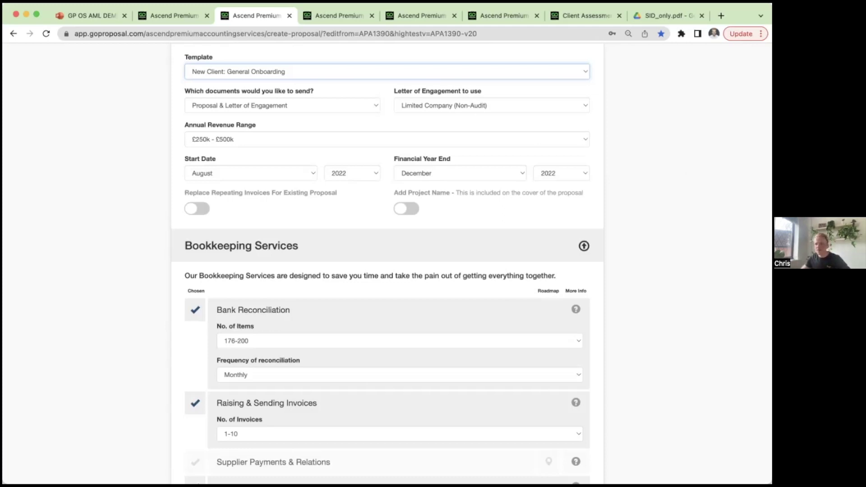
{"action": "left_click", "coordinate": [669, 211]}
{"action": "scroll", "coordinate": [667, 212], "scroll_direction": "down", "scroll_amount": 1}
{"action": "scroll", "coordinate": [666, 212], "scroll_direction": "down", "scroll_amount": 2}
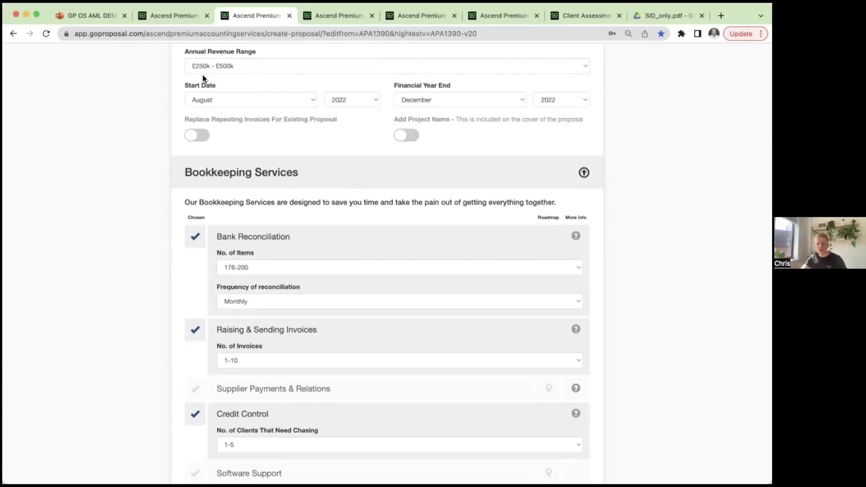
{"action": "scroll", "coordinate": [192, 69], "scroll_direction": "up", "scroll_amount": 1}
{"action": "scroll", "coordinate": [199, 79], "scroll_direction": "down", "scroll_amount": 1}
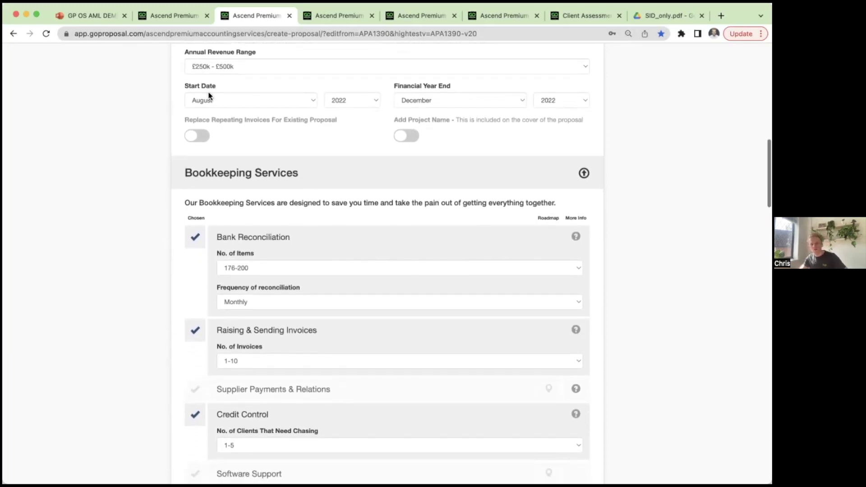
{"action": "scroll", "coordinate": [167, 135], "scroll_direction": "down", "scroll_amount": 3}
{"action": "scroll", "coordinate": [166, 137], "scroll_direction": "down", "scroll_amount": 3}
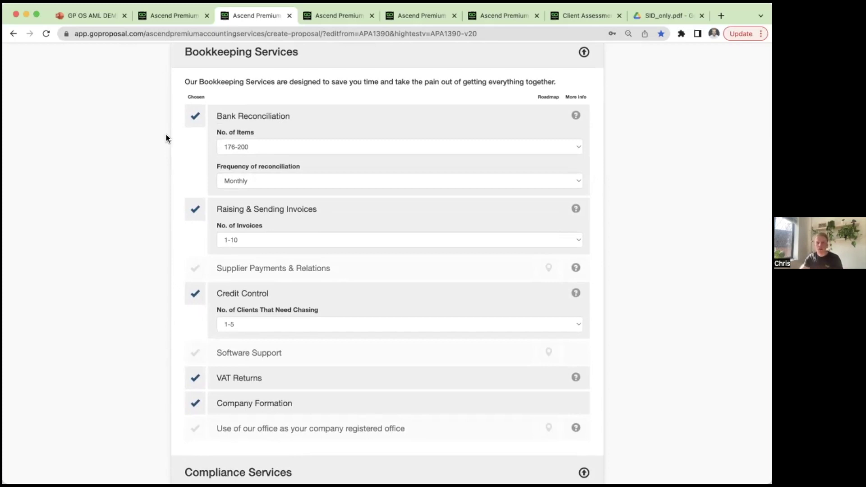
{"action": "left_click", "coordinate": [194, 210]}
{"action": "left_click", "coordinate": [194, 212]}
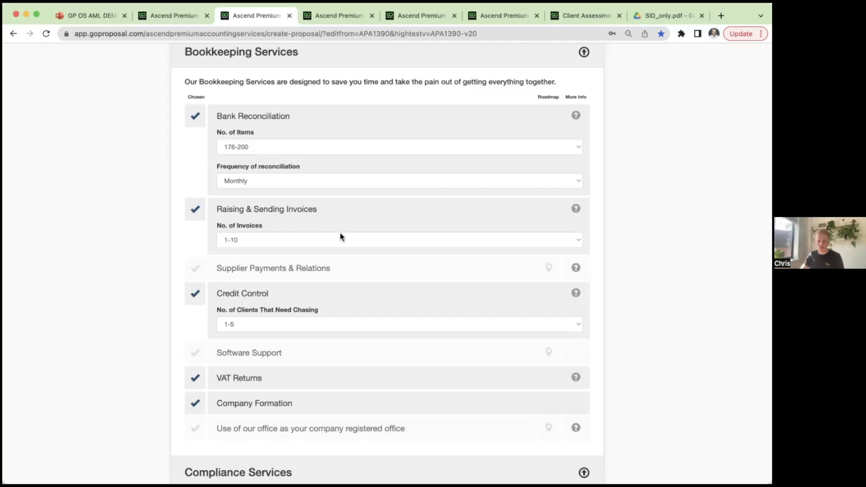
Step: Set the business type of Annual Accounts & Corporation Tax Return to Shop/Retail in Compliance Services
{"action": "scroll", "coordinate": [669, 333], "scroll_direction": "down", "scroll_amount": 4}
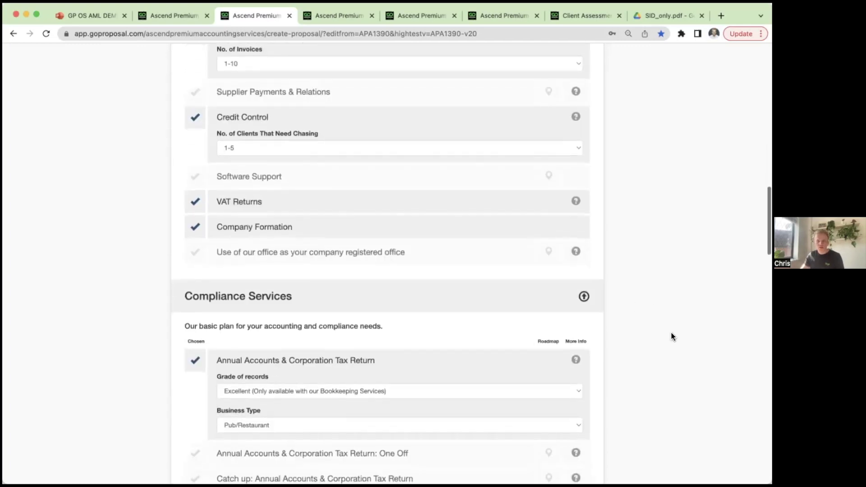
{"action": "scroll", "coordinate": [671, 337], "scroll_direction": "down", "scroll_amount": 5}
{"action": "scroll", "coordinate": [385, 210], "scroll_direction": "up", "scroll_amount": 1}
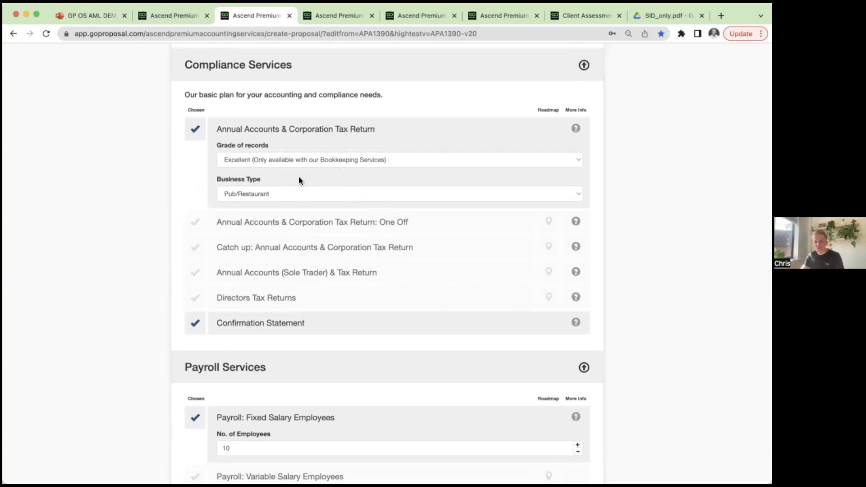
{"action": "scroll", "coordinate": [223, 216], "scroll_direction": "down", "scroll_amount": 1}
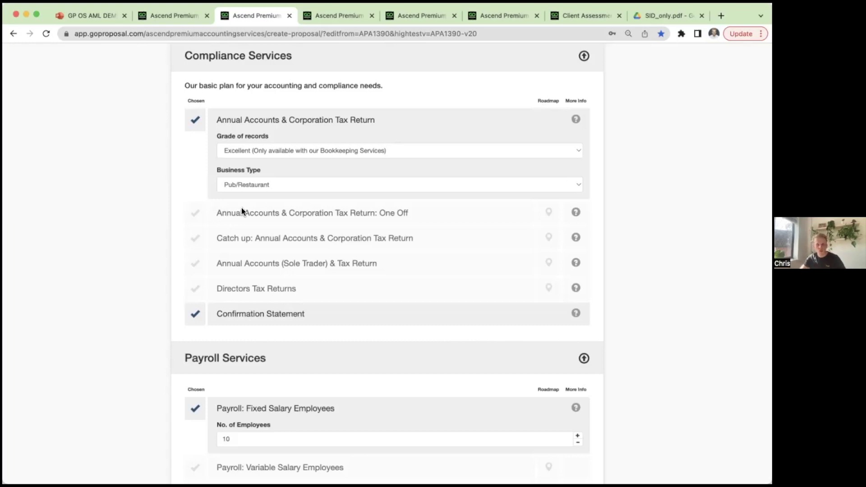
{"action": "left_click", "coordinate": [267, 186]}
{"action": "left_click", "coordinate": [265, 203]}
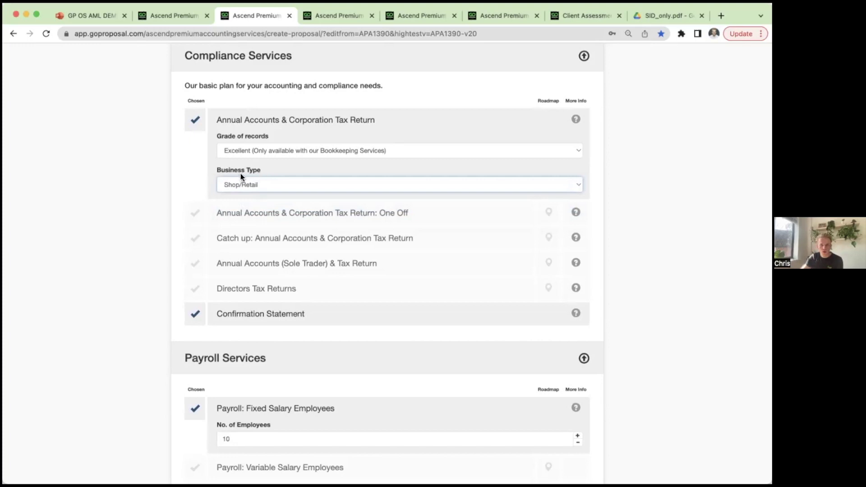
Step: Try Shoebox and Good as the annual accounts' grade of records, and return it to Excellent (Only available with our Bookkeeping Services)
{"action": "left_click", "coordinate": [250, 153]}
{"action": "left_click", "coordinate": [253, 195]}
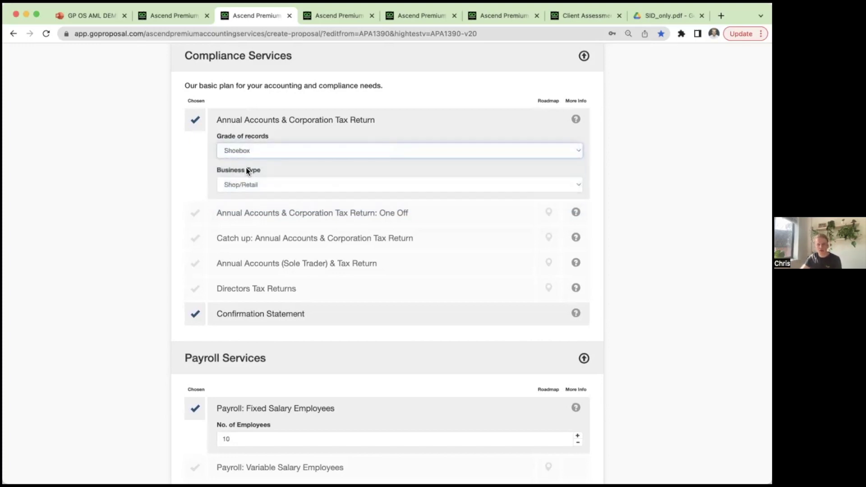
{"action": "left_click", "coordinate": [198, 139]}
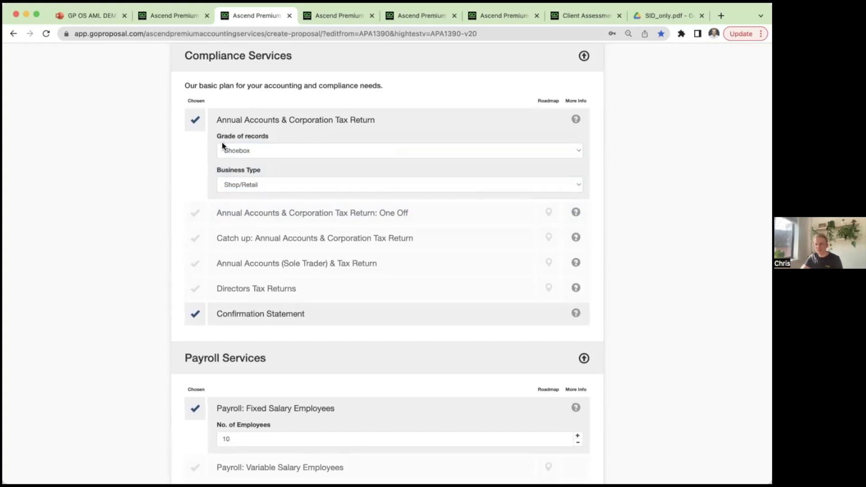
{"action": "left_click", "coordinate": [294, 154]}
{"action": "left_click", "coordinate": [299, 118]}
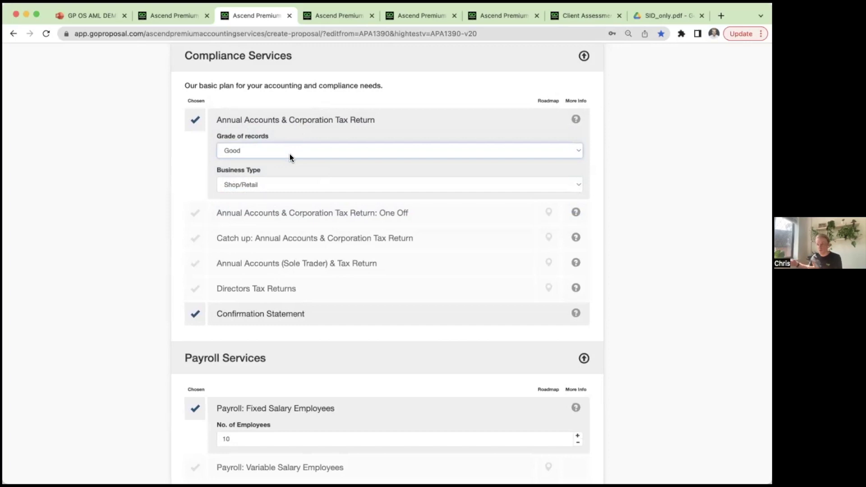
{"action": "left_click", "coordinate": [290, 153]}
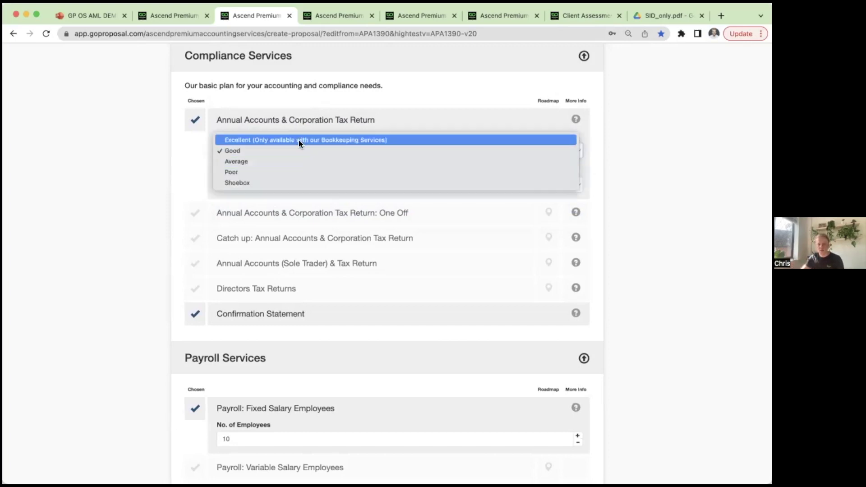
{"action": "left_click", "coordinate": [299, 140]}
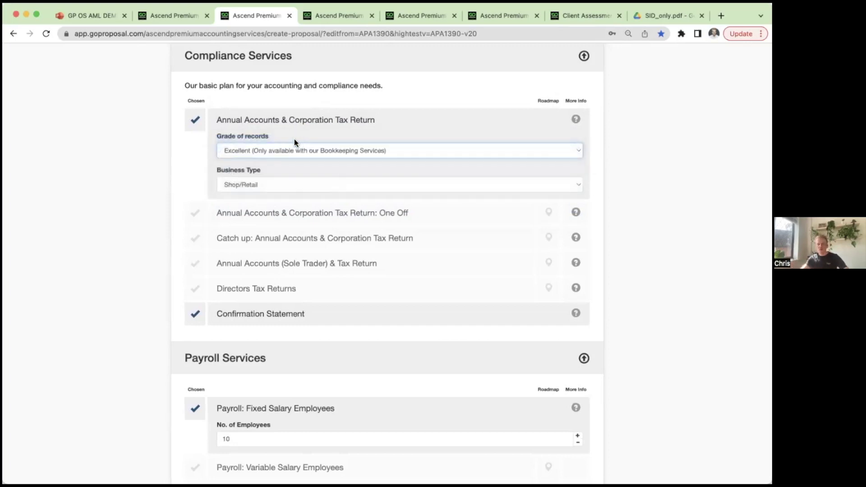
{"action": "left_click", "coordinate": [293, 147]}
{"action": "left_click", "coordinate": [106, 133]}
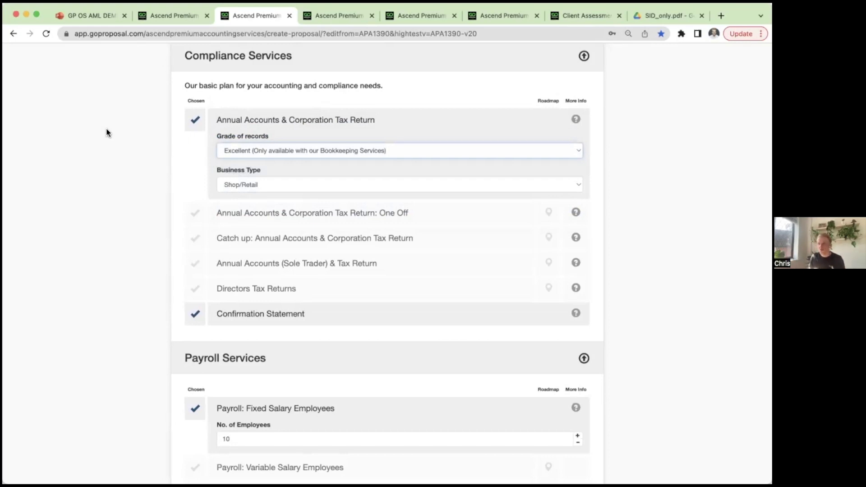
{"action": "left_click", "coordinate": [141, 211]}
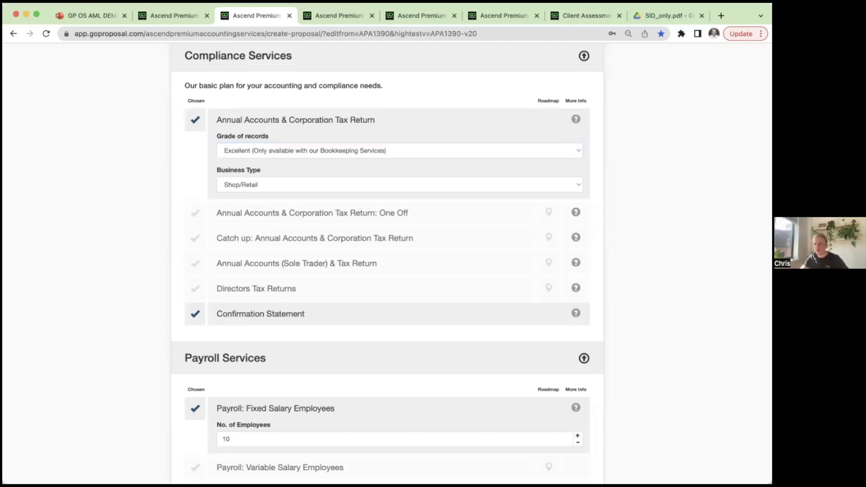
Step: Try Standard as the Cashflow Forecast's level of complexity in Advisory Services, and set it back to Advanced
{"action": "scroll", "coordinate": [675, 179], "scroll_direction": "down", "scroll_amount": 7}
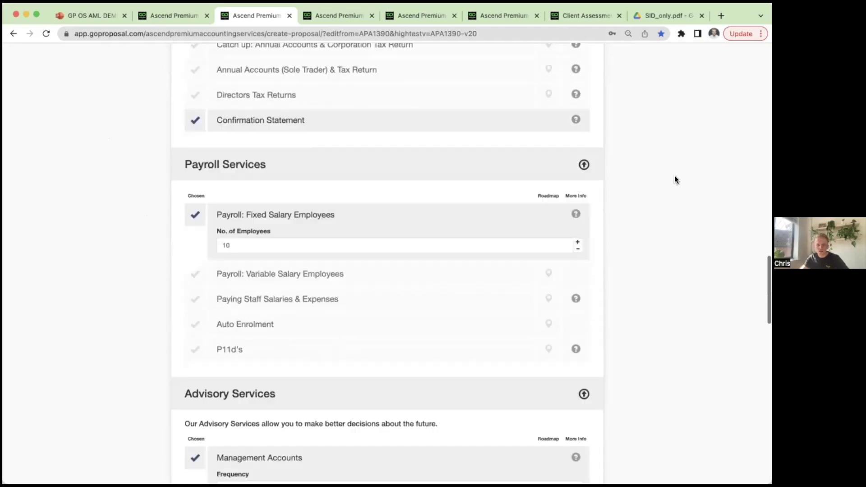
{"action": "scroll", "coordinate": [675, 180], "scroll_direction": "down", "scroll_amount": 1}
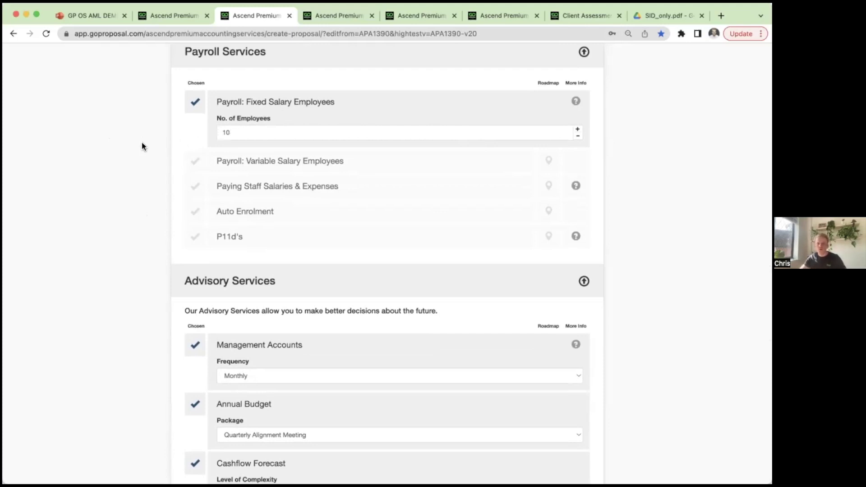
{"action": "scroll", "coordinate": [142, 145], "scroll_direction": "down", "scroll_amount": 5}
{"action": "scroll", "coordinate": [142, 147], "scroll_direction": "down", "scroll_amount": 5}
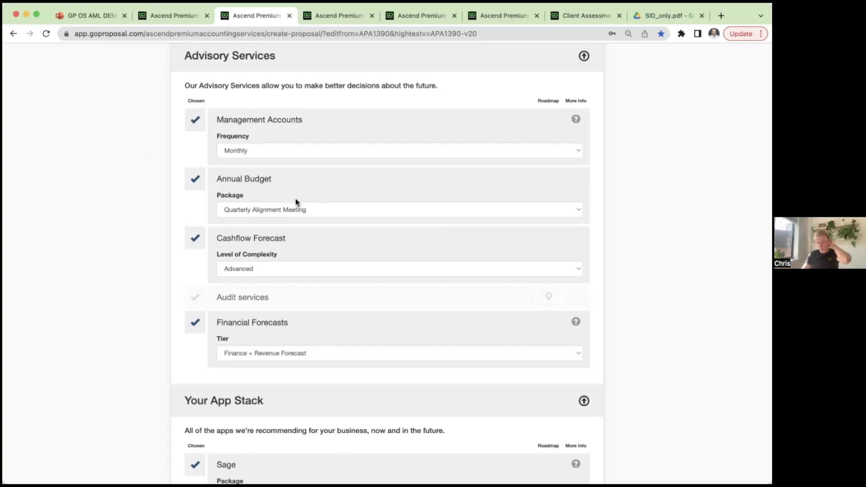
{"action": "left_click", "coordinate": [296, 266]}
{"action": "left_click", "coordinate": [296, 262]}
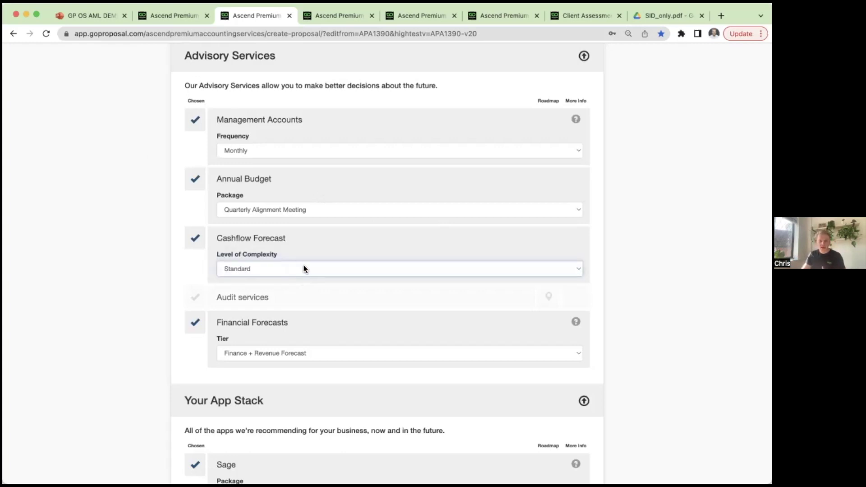
{"action": "left_click", "coordinate": [303, 269]}
{"action": "left_click", "coordinate": [299, 277]}
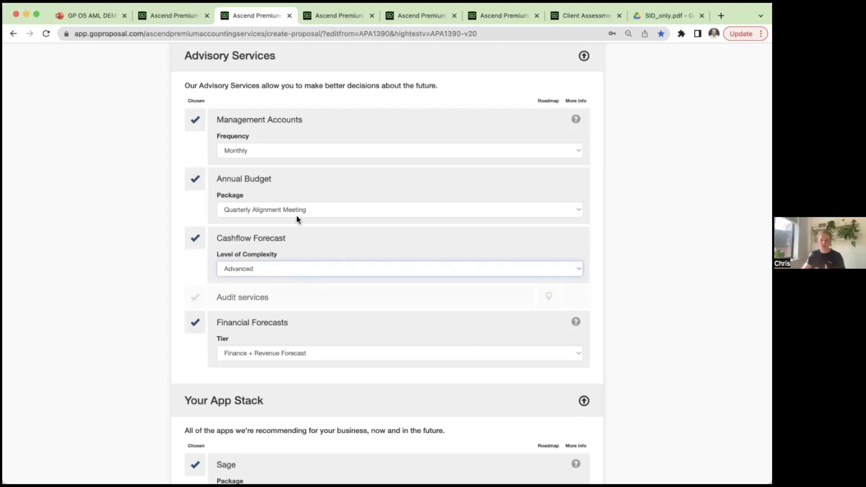
{"action": "left_click", "coordinate": [105, 215]}
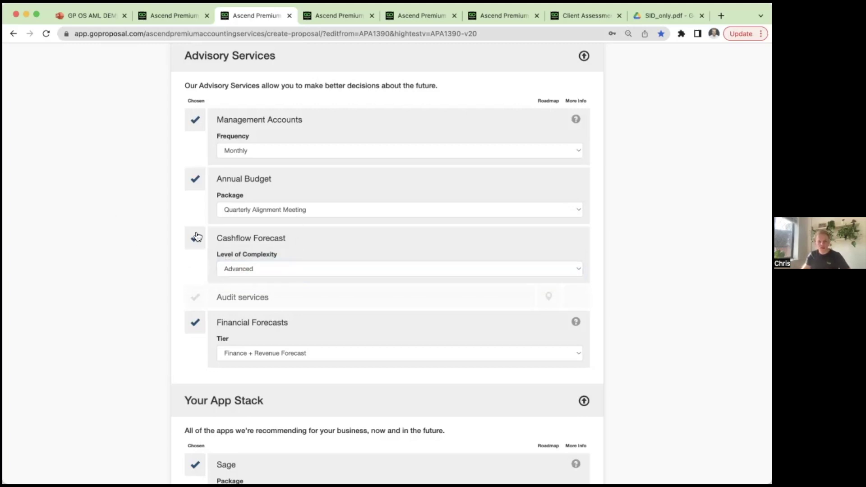
Step: Deselect Financial Forecasts in Advisory Services and put it on the client's roadmap instead
{"action": "left_click", "coordinate": [196, 323]}
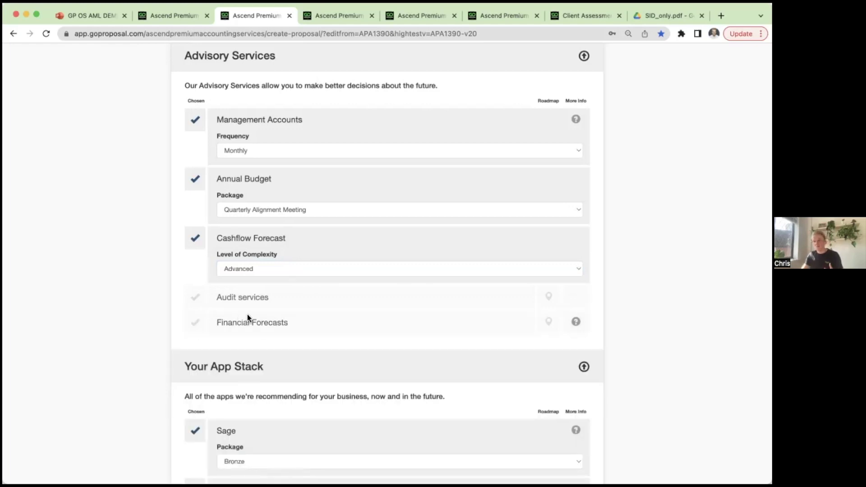
{"action": "left_click", "coordinate": [550, 321]}
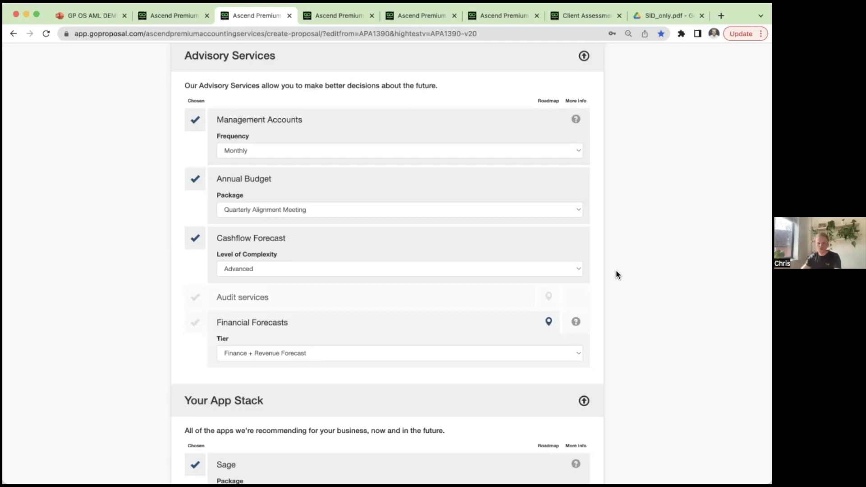
{"action": "scroll", "coordinate": [621, 211], "scroll_direction": "up", "scroll_amount": 1}
{"action": "scroll", "coordinate": [621, 210], "scroll_direction": "down", "scroll_amount": 1}
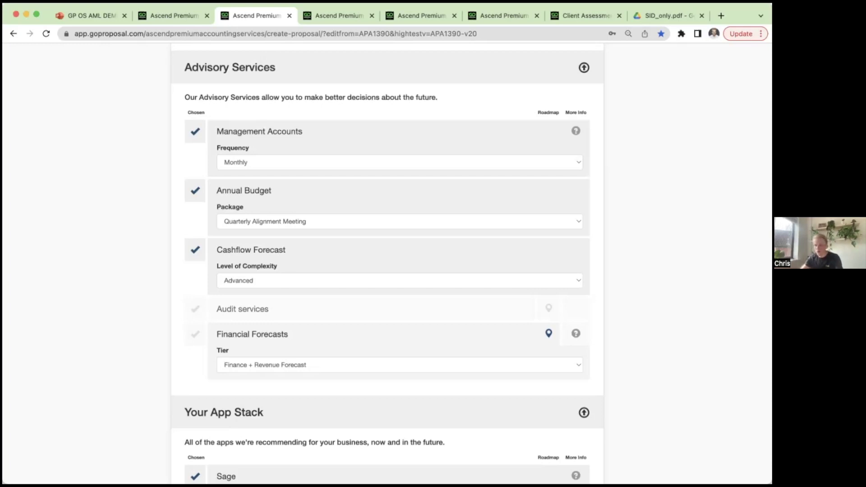
Step: Review the apps chosen in Your App Stack and get the proposal's calculation
{"action": "scroll", "coordinate": [387, 263], "scroll_direction": "down", "scroll_amount": 8}
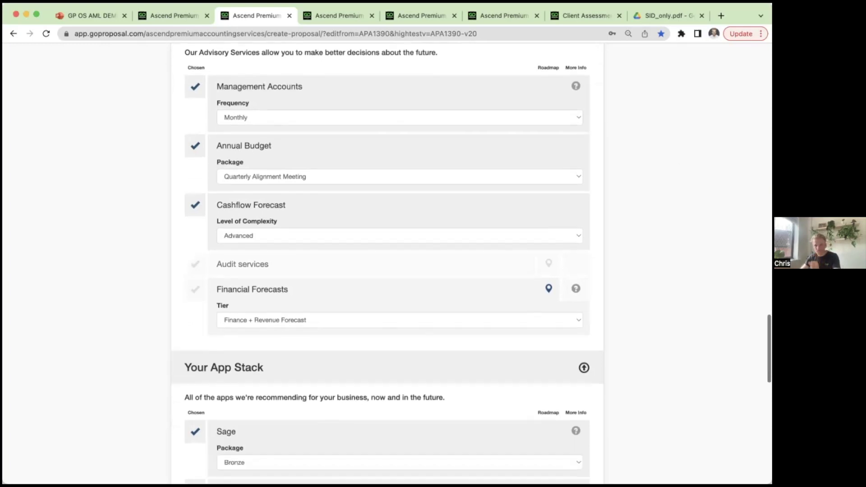
{"action": "scroll", "coordinate": [388, 263], "scroll_direction": "down", "scroll_amount": 1}
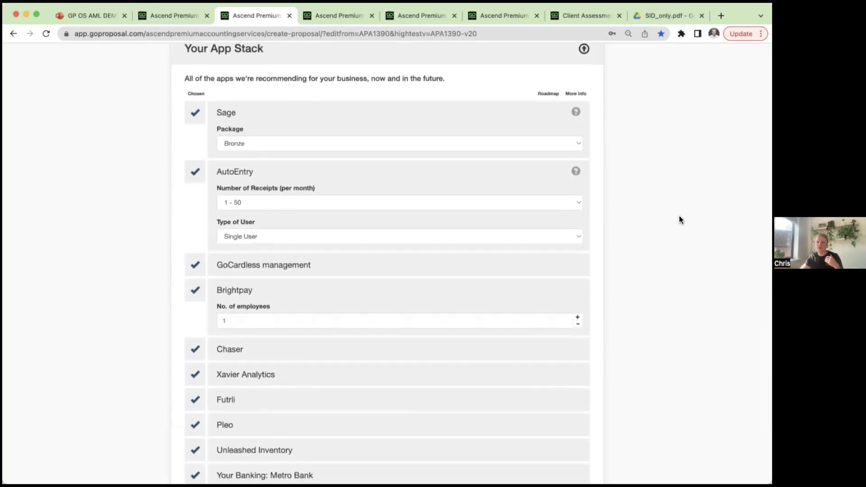
{"action": "scroll", "coordinate": [681, 219], "scroll_direction": "up", "scroll_amount": 1}
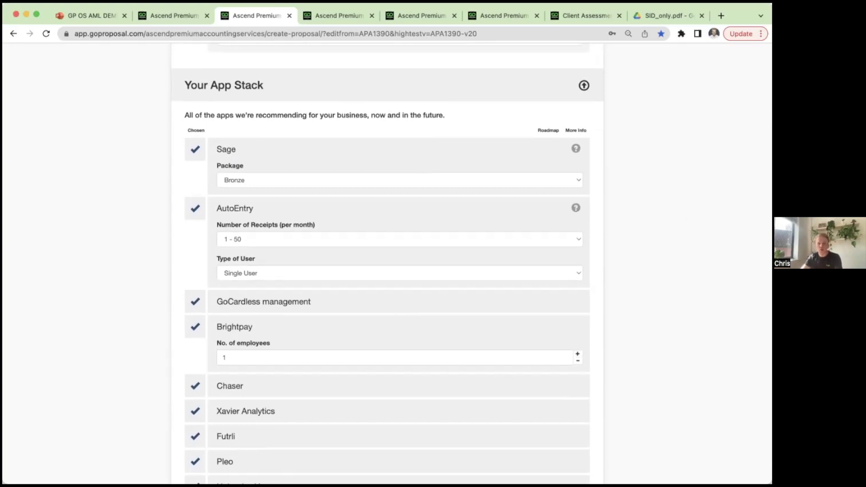
{"action": "scroll", "coordinate": [387, 262], "scroll_direction": "down", "scroll_amount": 2}
{"action": "scroll", "coordinate": [387, 262], "scroll_direction": "down", "scroll_amount": 5}
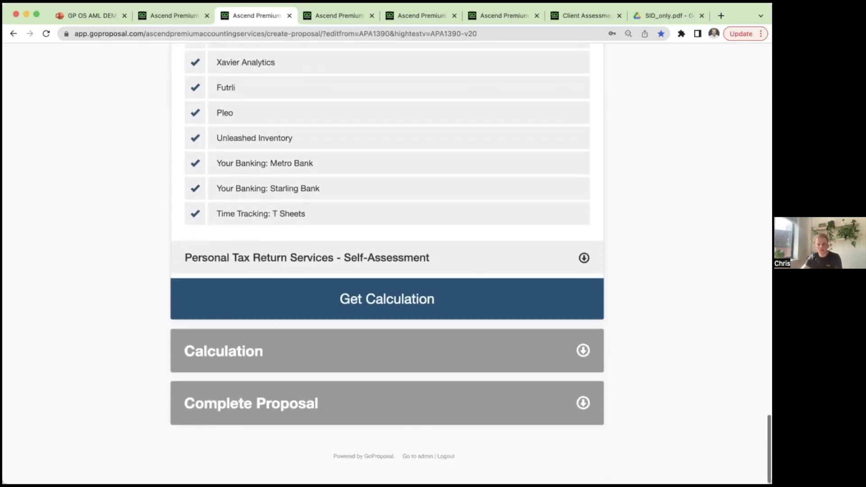
{"action": "left_click", "coordinate": [412, 311]}
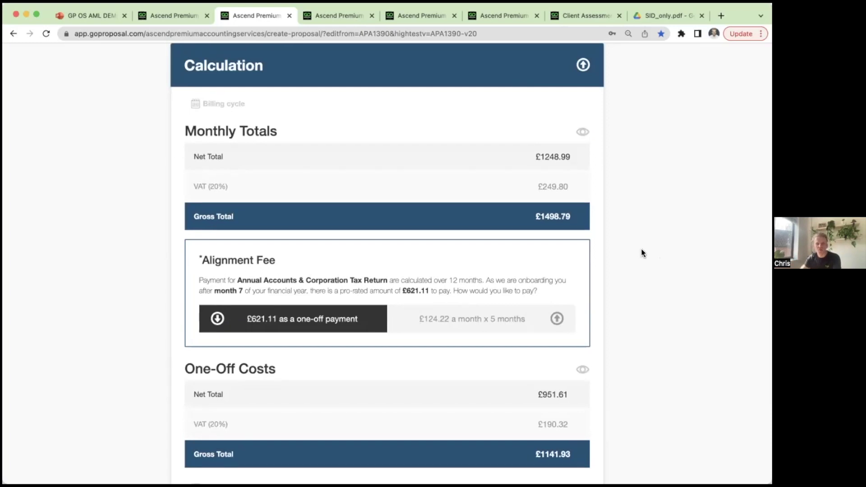
Step: Show the itemised breakdown of the Monthly Totals and examine the fees of each service group
{"action": "scroll", "coordinate": [142, 231], "scroll_direction": "up", "scroll_amount": 1}
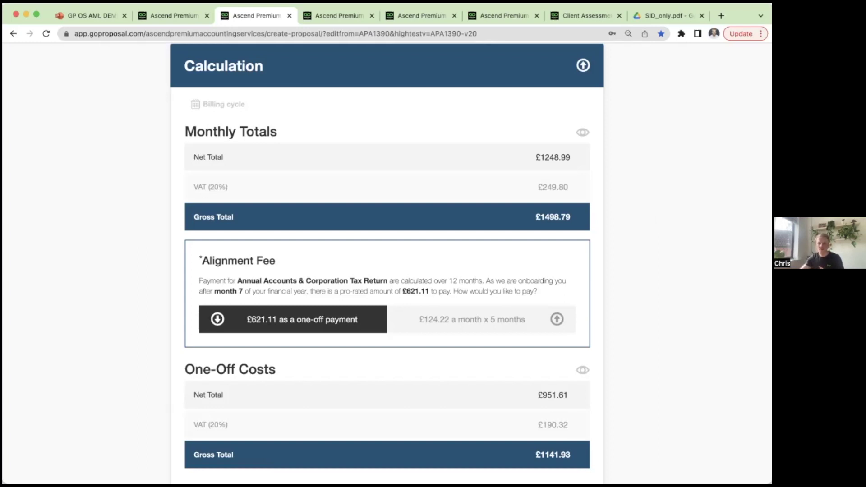
{"action": "left_click", "coordinate": [583, 133]}
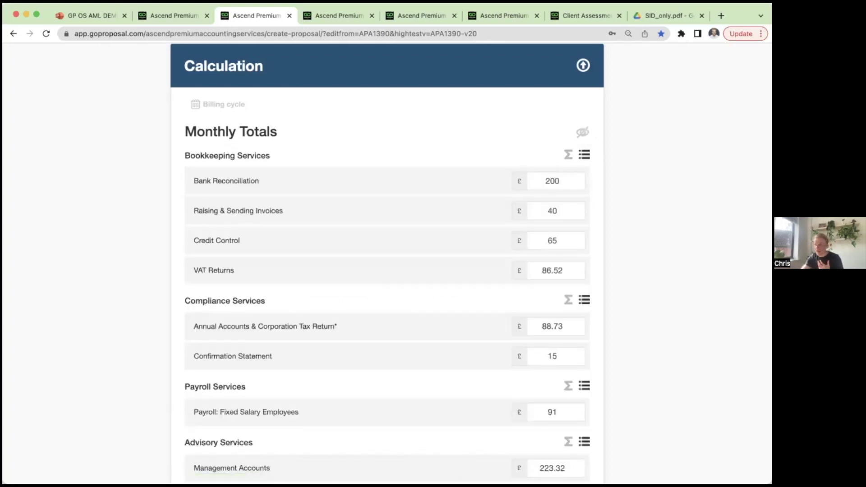
{"action": "scroll", "coordinate": [387, 262], "scroll_direction": "down", "scroll_amount": 3}
{"action": "scroll", "coordinate": [388, 262], "scroll_direction": "down", "scroll_amount": 2}
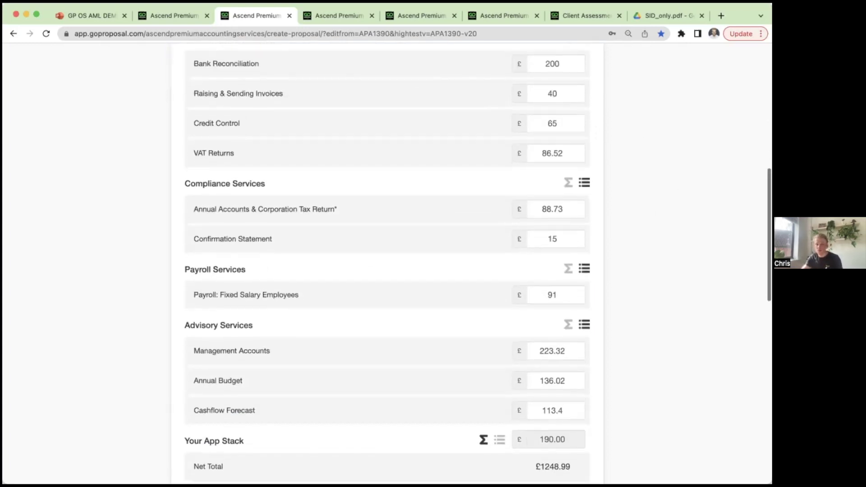
{"action": "scroll", "coordinate": [451, 132], "scroll_direction": "up", "scroll_amount": 1}
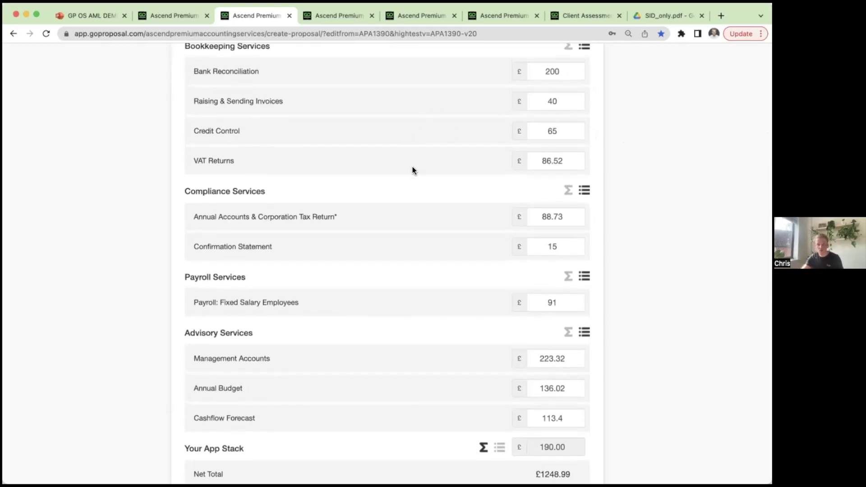
{"action": "scroll", "coordinate": [411, 170], "scroll_direction": "down", "scroll_amount": 1}
{"action": "scroll", "coordinate": [408, 170], "scroll_direction": "up", "scroll_amount": 2}
{"action": "scroll", "coordinate": [333, 227], "scroll_direction": "down", "scroll_amount": 3}
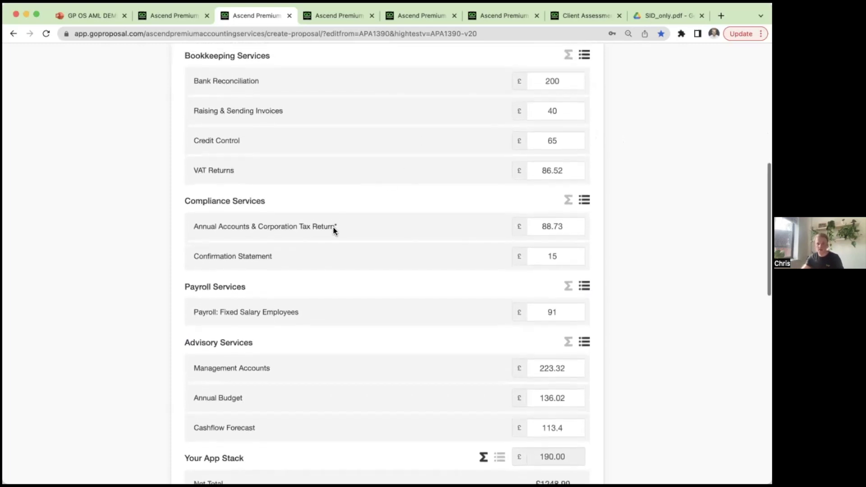
{"action": "scroll", "coordinate": [271, 208], "scroll_direction": "down", "scroll_amount": 2}
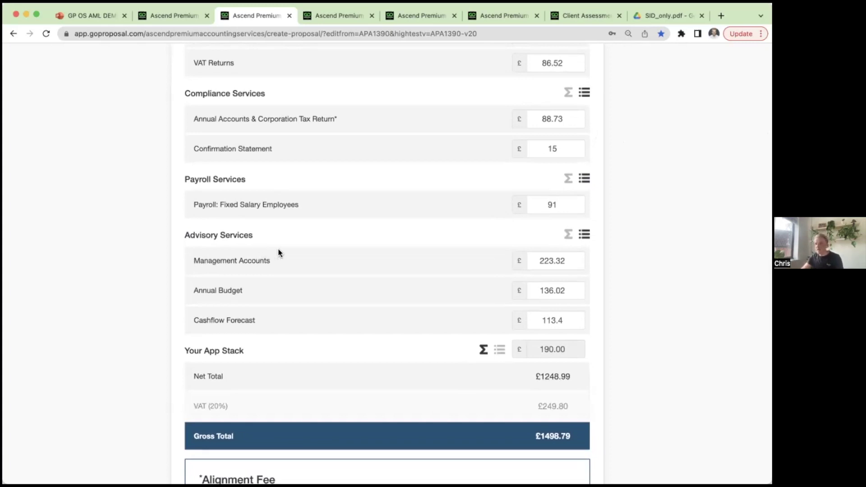
{"action": "scroll", "coordinate": [574, 300], "scroll_direction": "up", "scroll_amount": 8}
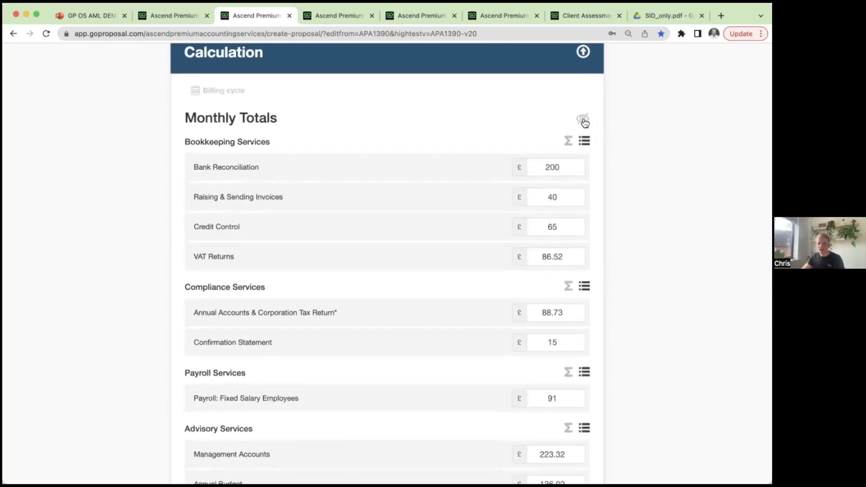
Step: Reopen the Create Proposal section and set the Management Accounts frequency to Quarterly in Advisory Services
{"action": "scroll", "coordinate": [541, 130], "scroll_direction": "up", "scroll_amount": 5}
{"action": "left_click", "coordinate": [509, 143]}
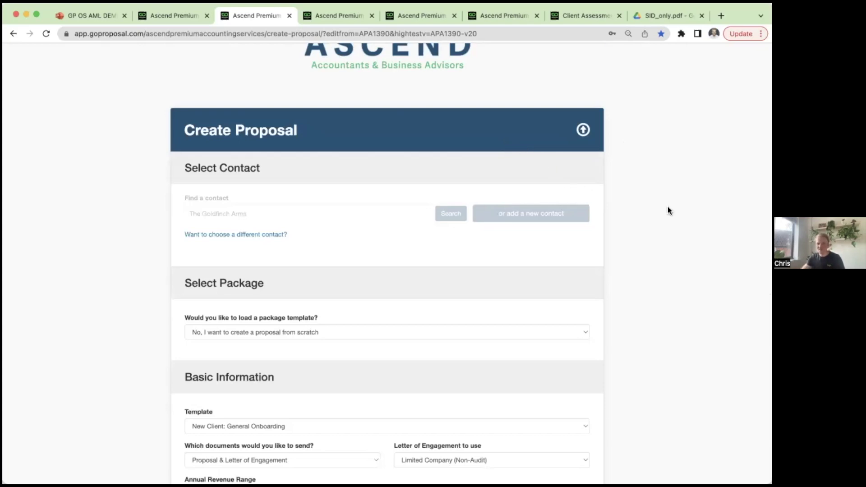
{"action": "scroll", "coordinate": [668, 208], "scroll_direction": "down", "scroll_amount": 4}
{"action": "scroll", "coordinate": [667, 212], "scroll_direction": "down", "scroll_amount": 8}
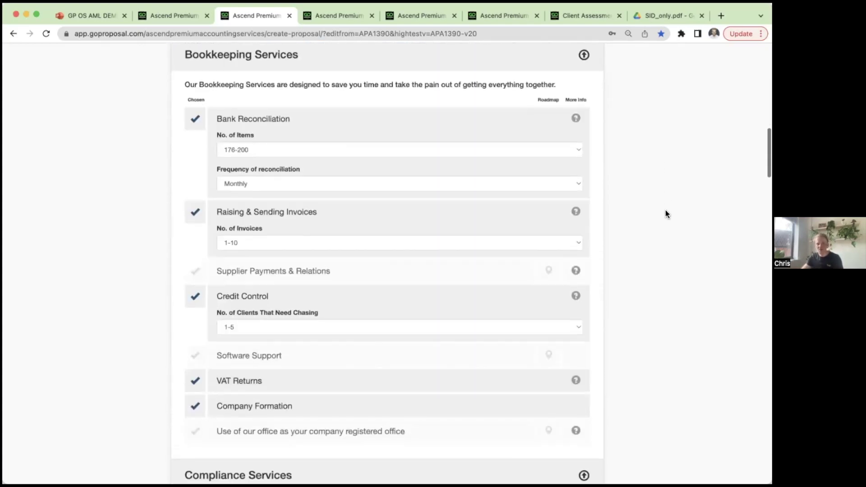
{"action": "scroll", "coordinate": [666, 215], "scroll_direction": "down", "scroll_amount": 4}
{"action": "scroll", "coordinate": [665, 215], "scroll_direction": "down", "scroll_amount": 12}
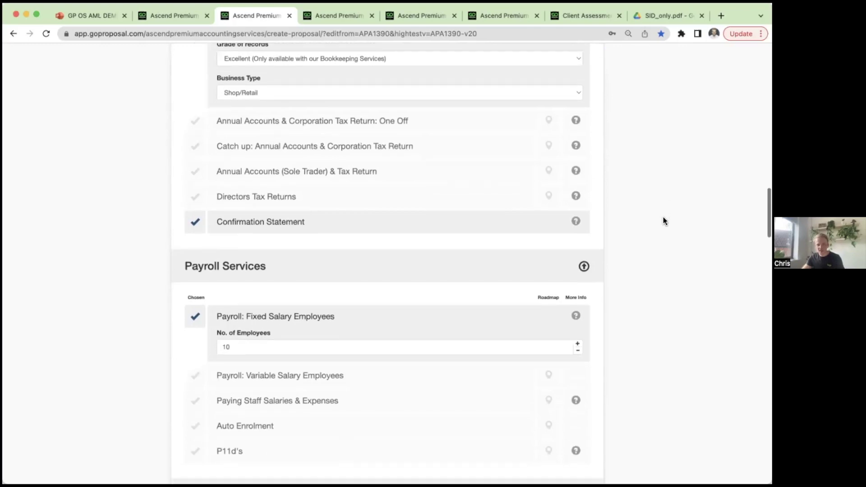
{"action": "scroll", "coordinate": [662, 216], "scroll_direction": "down", "scroll_amount": 4}
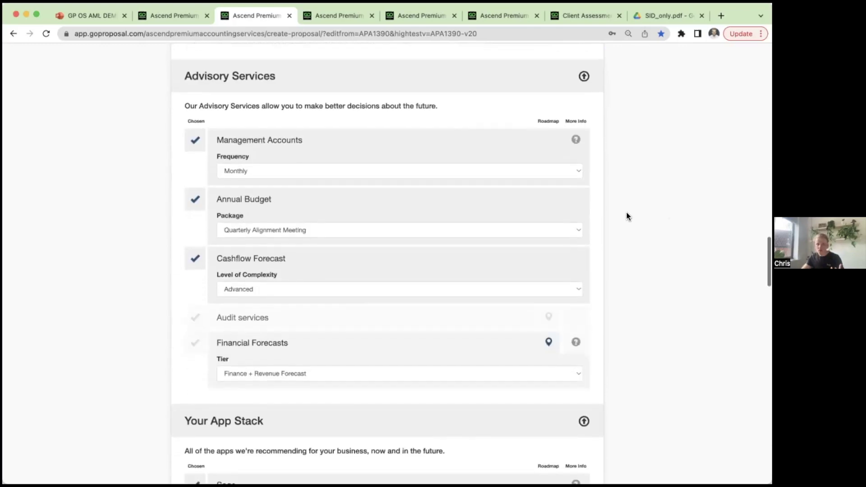
{"action": "left_click", "coordinate": [444, 175]}
{"action": "left_click", "coordinate": [426, 182]}
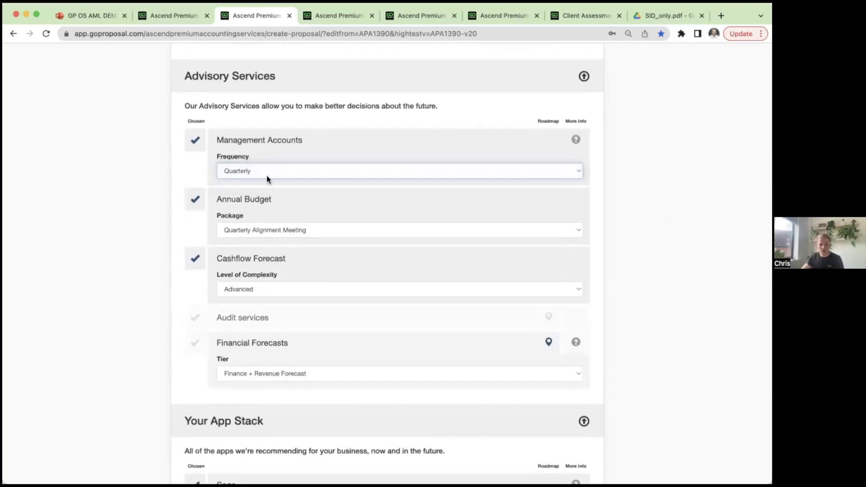
Step: Set the Annual Budget package to Standard and move the Cashflow Forecast from the chosen services to the roadmap
{"action": "left_click", "coordinate": [300, 234]}
{"action": "left_click", "coordinate": [270, 218]}
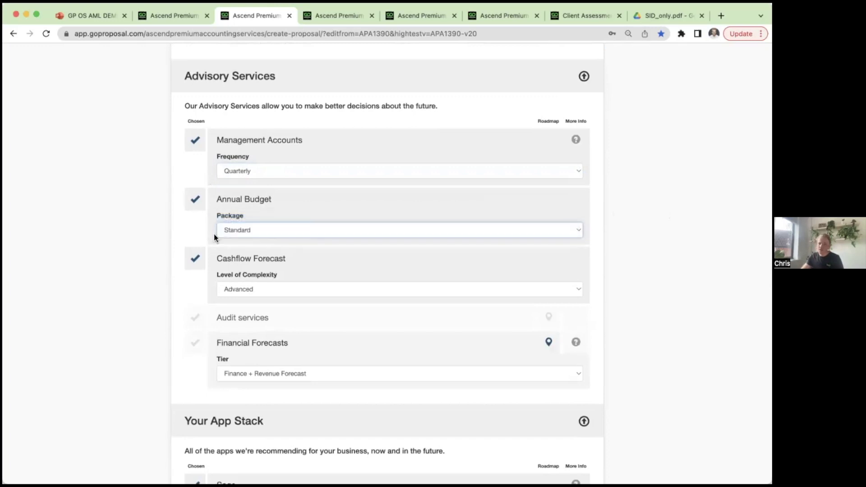
{"action": "left_click", "coordinate": [193, 261]}
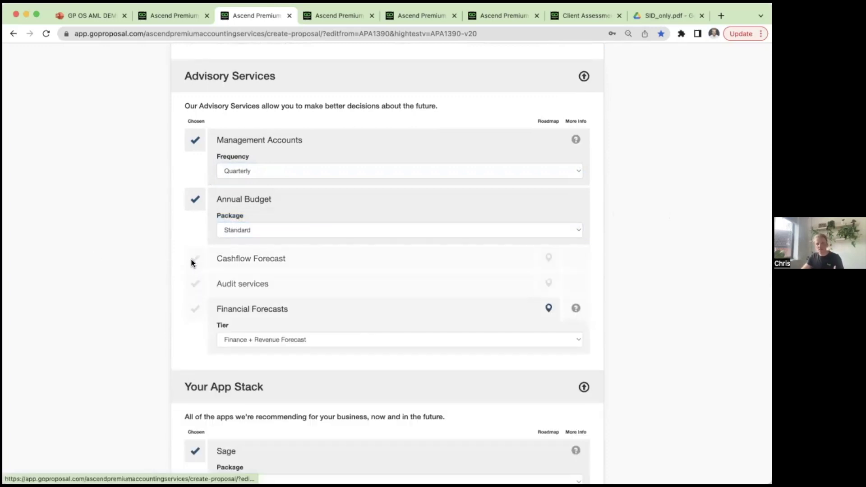
{"action": "left_click", "coordinate": [548, 259]}
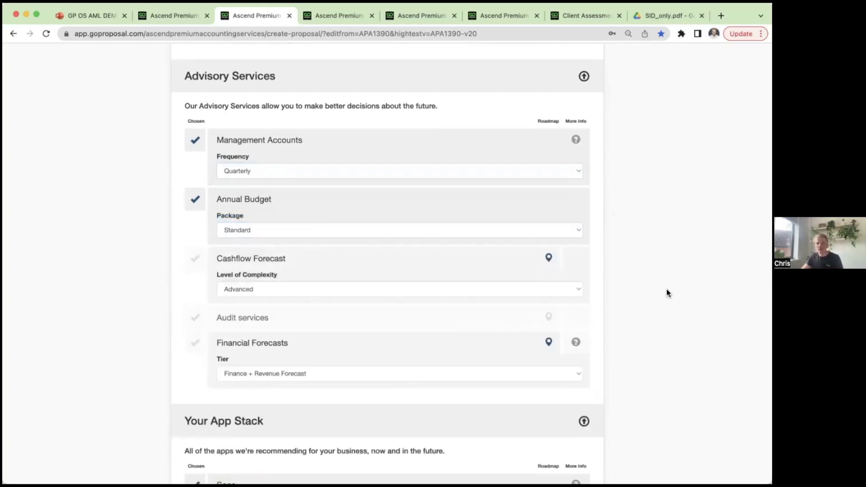
Step: Recalculate the proposal and hide the itemised breakdown of the Monthly Totals
{"action": "scroll", "coordinate": [670, 294], "scroll_direction": "down", "scroll_amount": 5}
{"action": "scroll", "coordinate": [670, 294], "scroll_direction": "down", "scroll_amount": 10}
{"action": "left_click", "coordinate": [549, 309]}
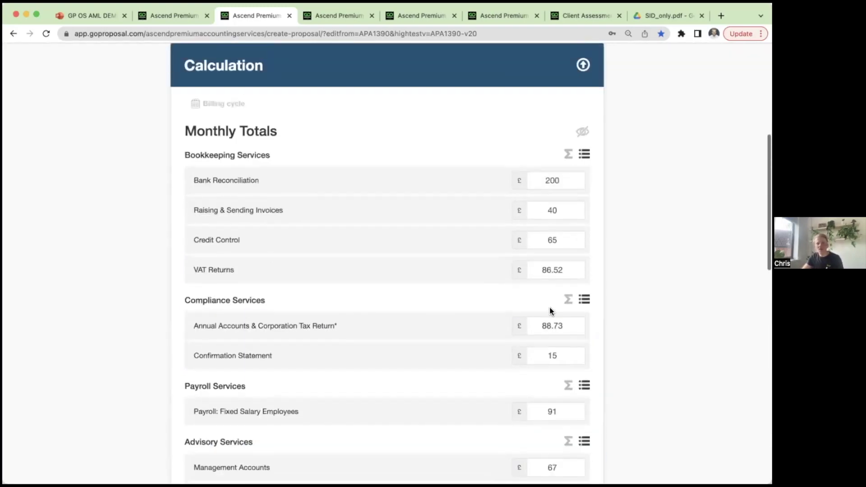
{"action": "left_click", "coordinate": [582, 132]}
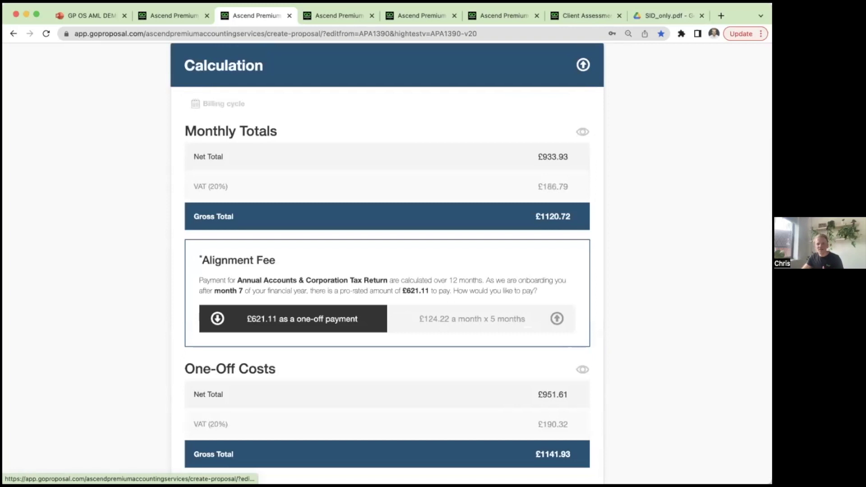
Step: Continue from the calculation to completing the proposal, and review the company and primary contact details
{"action": "scroll", "coordinate": [387, 262], "scroll_direction": "down", "scroll_amount": 1}
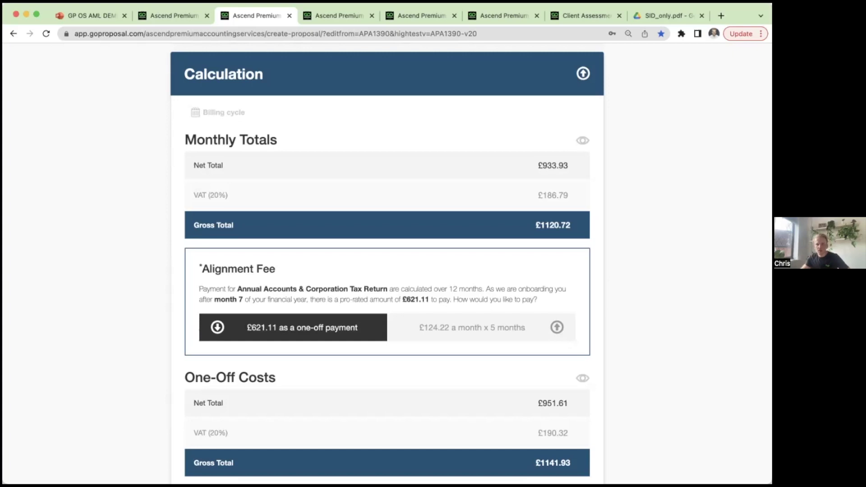
{"action": "scroll", "coordinate": [387, 261], "scroll_direction": "down", "scroll_amount": 5}
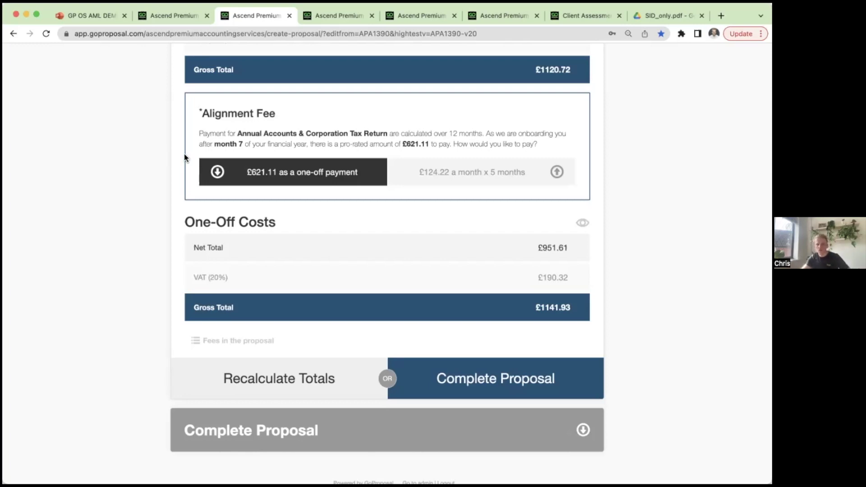
{"action": "scroll", "coordinate": [652, 281], "scroll_direction": "down", "scroll_amount": 2}
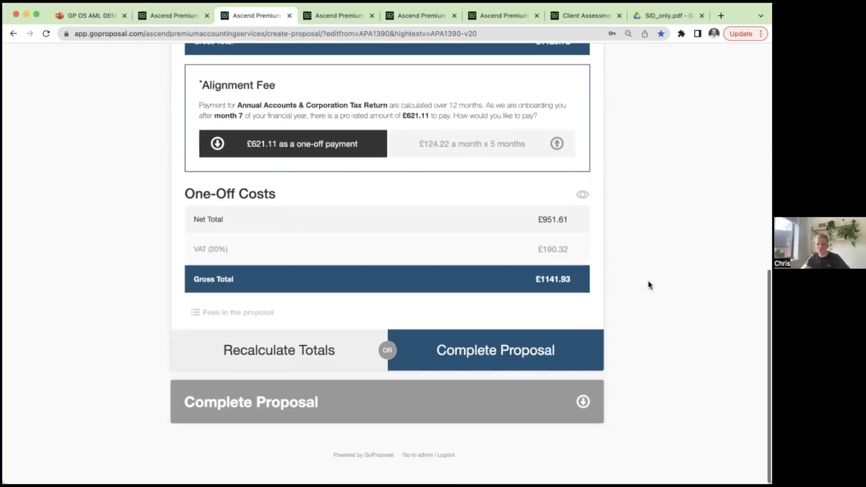
{"action": "left_click", "coordinate": [492, 353]}
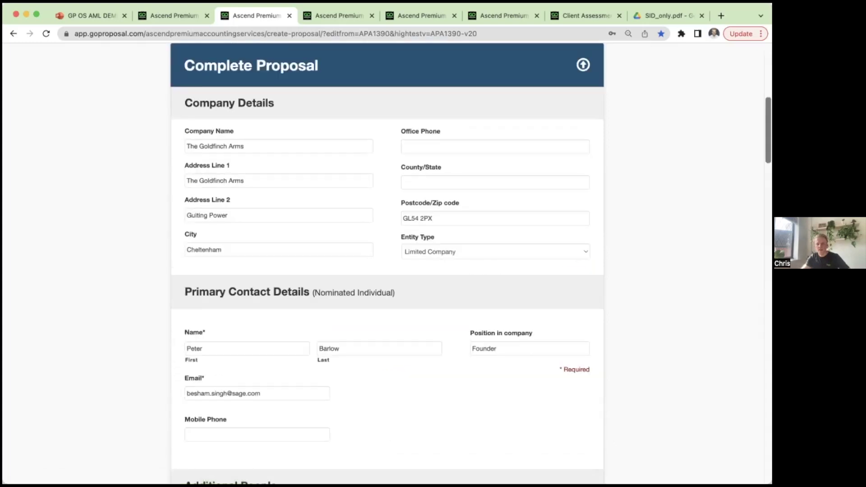
{"action": "scroll", "coordinate": [104, 229], "scroll_direction": "down", "scroll_amount": 5}
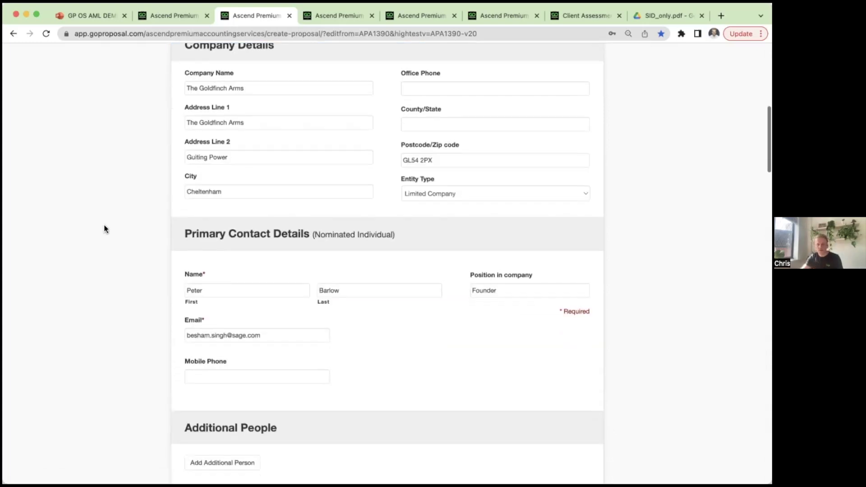
{"action": "scroll", "coordinate": [441, 131], "scroll_direction": "up", "scroll_amount": 1}
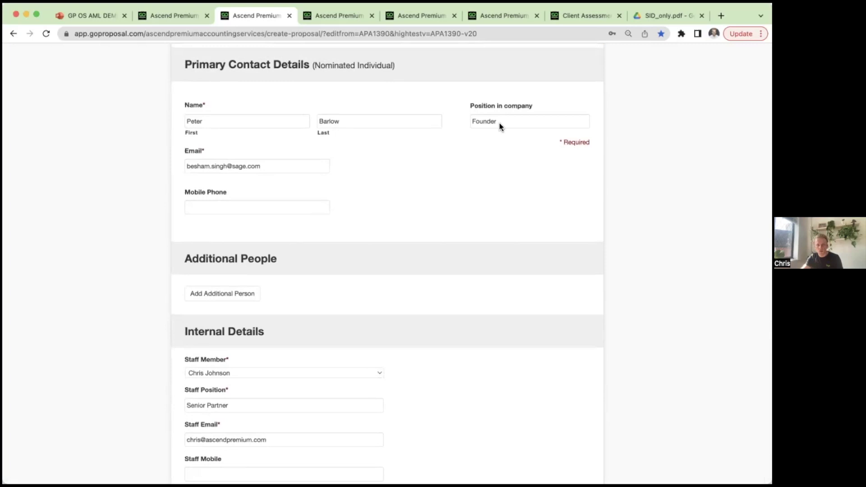
{"action": "scroll", "coordinate": [377, 196], "scroll_direction": "down", "scroll_amount": 2}
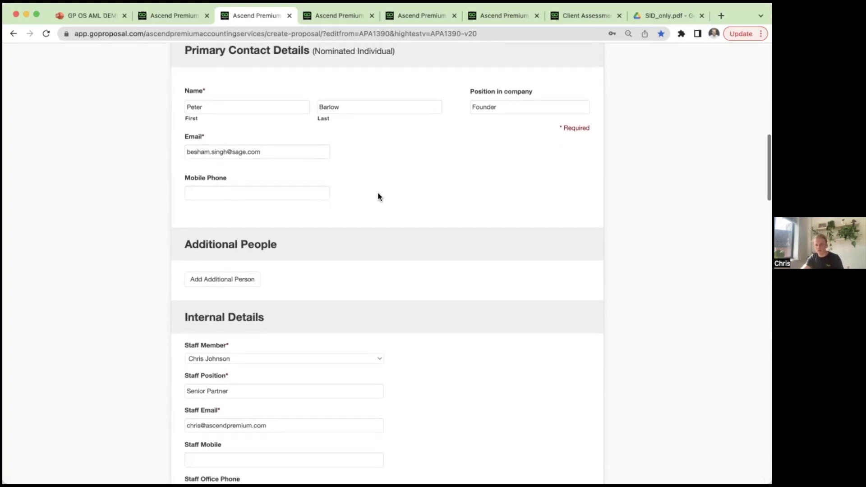
Step: Try adding a blank second person under Additional People, review the Required for options, and remove the entry
{"action": "left_click", "coordinate": [239, 233]}
{"action": "scroll", "coordinate": [339, 232], "scroll_direction": "down", "scroll_amount": 2}
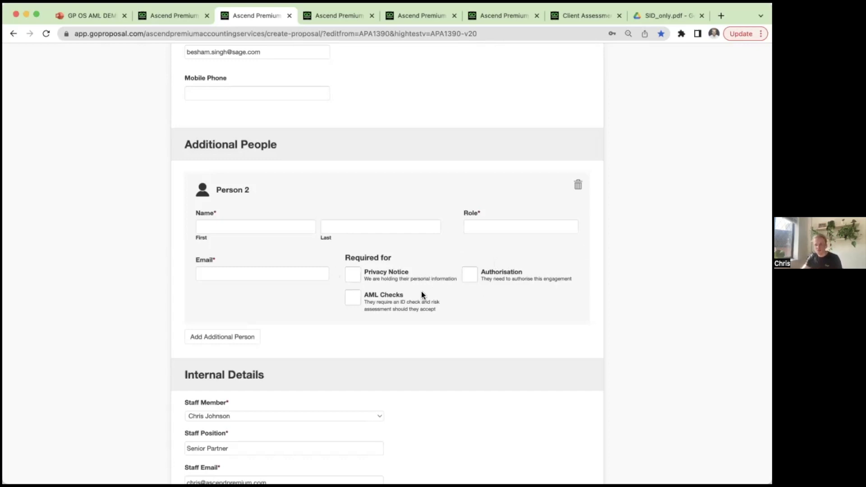
{"action": "scroll", "coordinate": [406, 295], "scroll_direction": "down", "scroll_amount": 1}
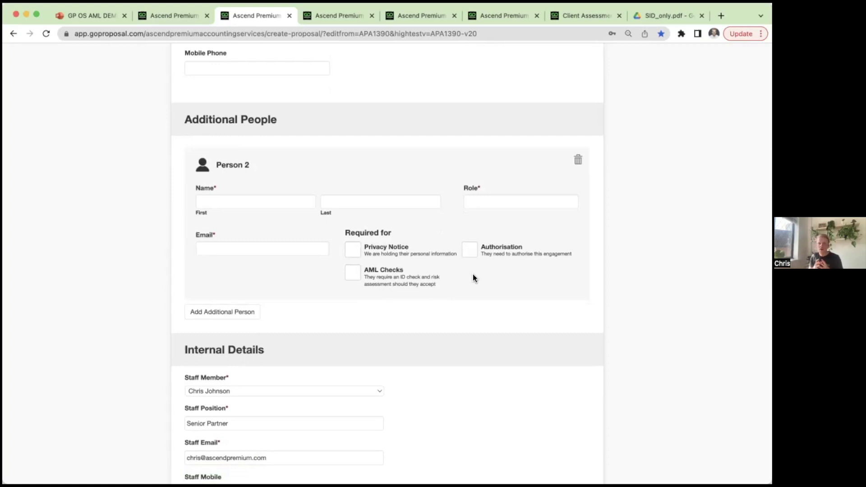
{"action": "left_click", "coordinate": [579, 161]}
{"action": "scroll", "coordinate": [643, 223], "scroll_direction": "down", "scroll_amount": 3}
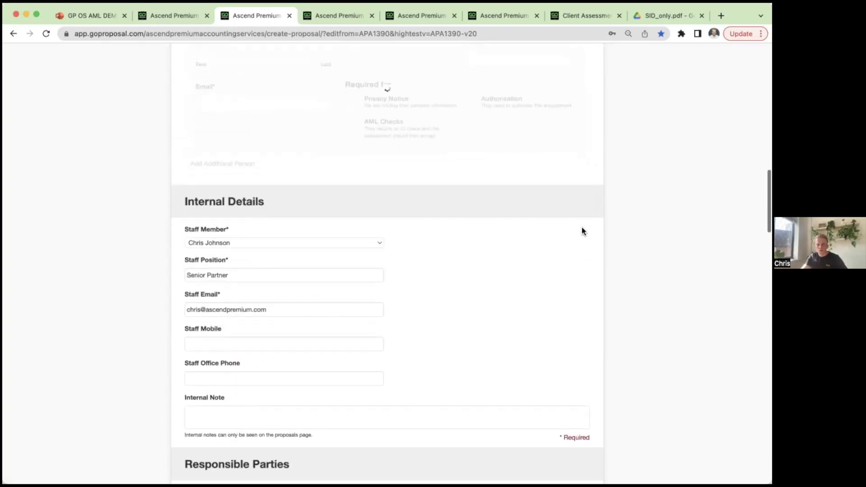
Step: Fill in the Future Goal Quote with the goal "Stop working 7 days a week" and the timing "End of 2023"
{"action": "scroll", "coordinate": [402, 269], "scroll_direction": "down", "scroll_amount": 5}
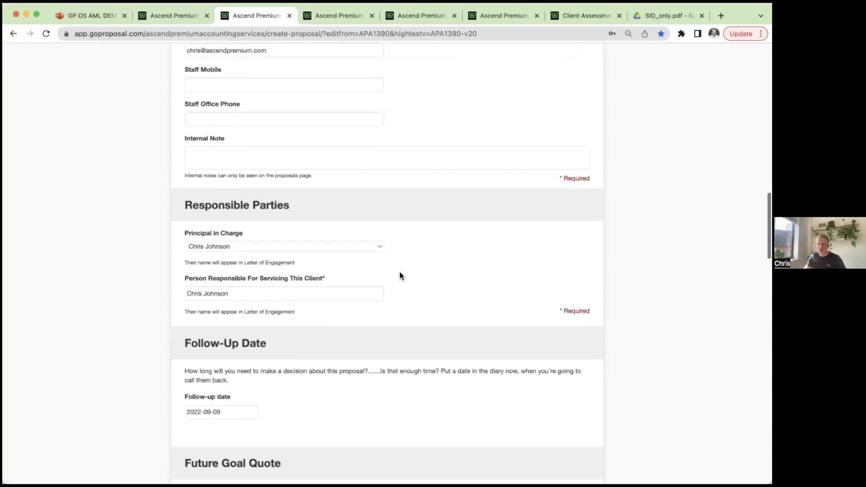
{"action": "scroll", "coordinate": [400, 286], "scroll_direction": "up", "scroll_amount": 3}
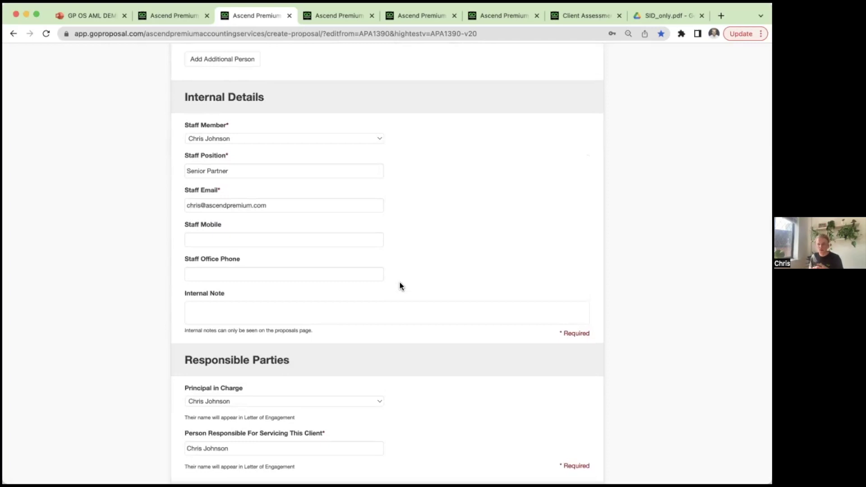
{"action": "scroll", "coordinate": [605, 278], "scroll_direction": "down", "scroll_amount": 2}
{"action": "scroll", "coordinate": [605, 277], "scroll_direction": "down", "scroll_amount": 10}
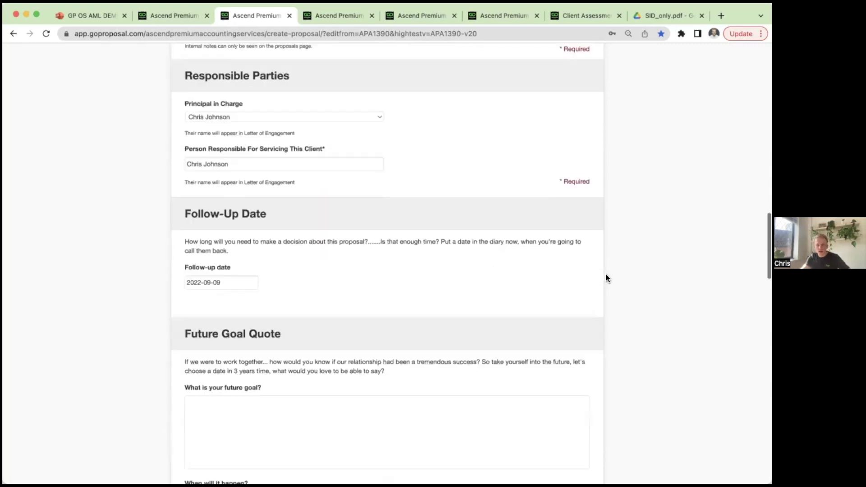
{"action": "scroll", "coordinate": [605, 277], "scroll_direction": "down", "scroll_amount": 6}
{"action": "scroll", "coordinate": [299, 163], "scroll_direction": "down", "scroll_amount": 4}
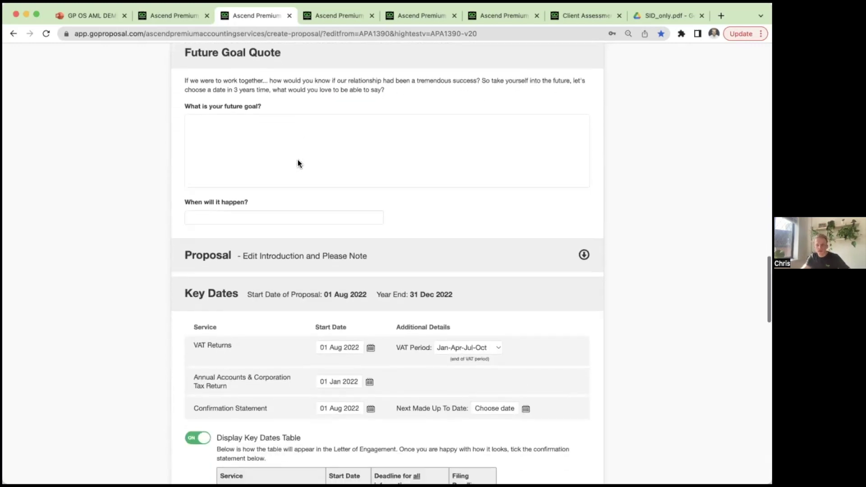
{"action": "scroll", "coordinate": [246, 234], "scroll_direction": "up", "scroll_amount": 2}
{"action": "left_click", "coordinate": [265, 191]}
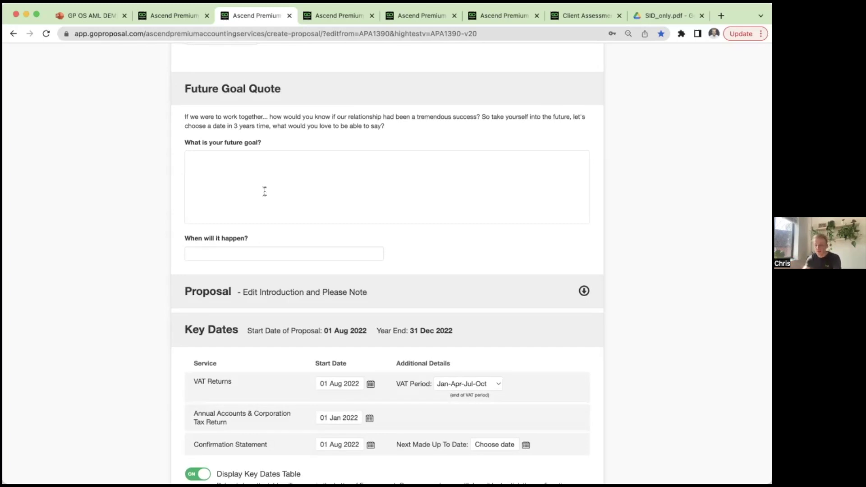
{"action": "type", "text": "Stop working 7 days a week"}
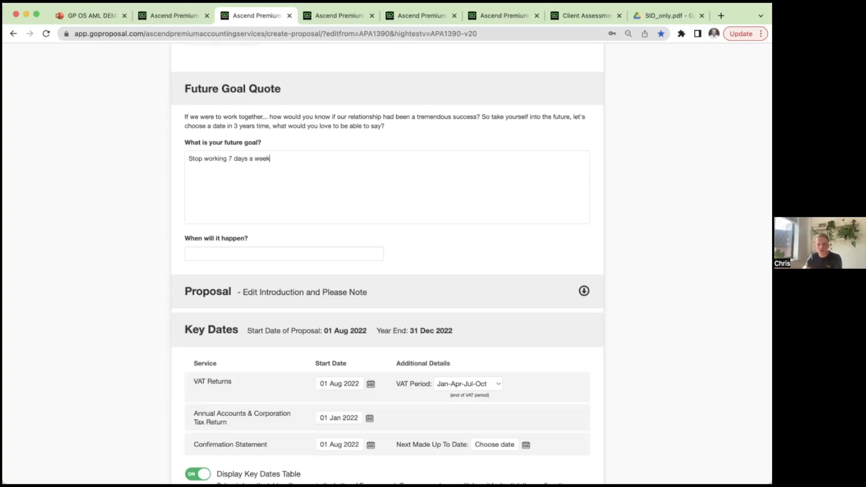
{"action": "left_click", "coordinate": [248, 252]}
{"action": "type", "text": "End of 2023"}
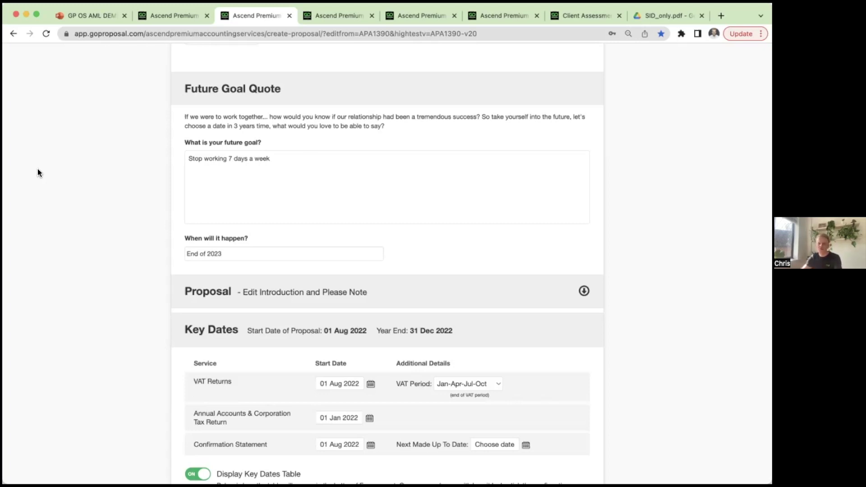
Step: Set the Confirmation Statement's next made up date to 01 Aug 2023 and tick the statement confirming the key dates are correct
{"action": "scroll", "coordinate": [665, 240], "scroll_direction": "down", "scroll_amount": 1}
{"action": "scroll", "coordinate": [665, 239], "scroll_direction": "down", "scroll_amount": 6}
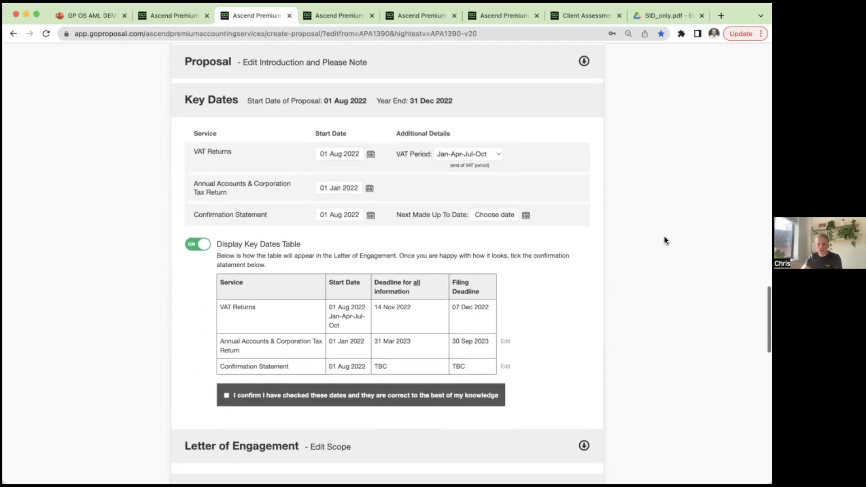
{"action": "scroll", "coordinate": [659, 239], "scroll_direction": "up", "scroll_amount": 1}
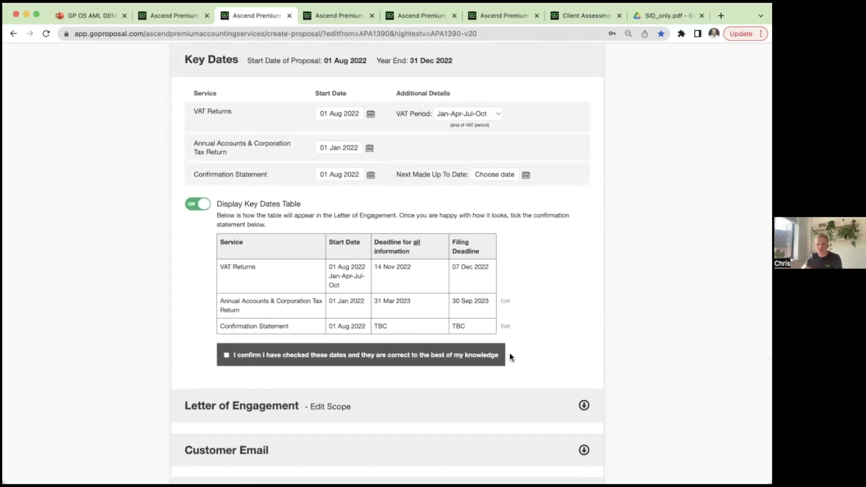
{"action": "left_click", "coordinate": [526, 176]}
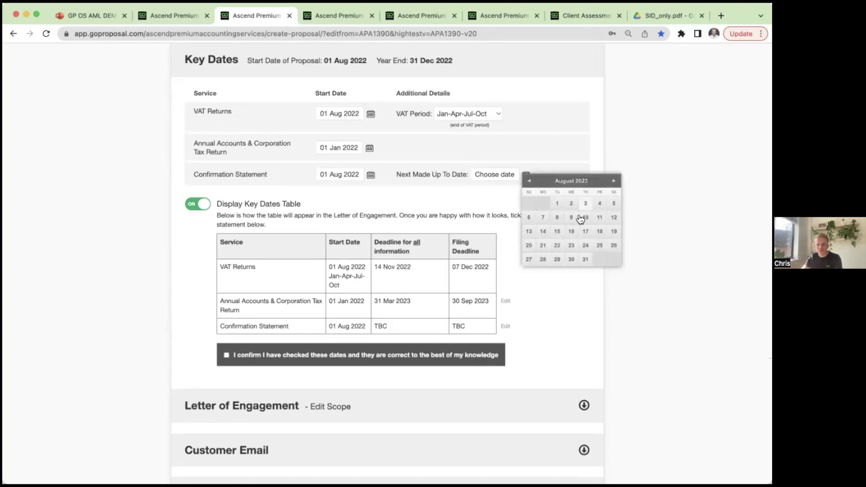
{"action": "left_click", "coordinate": [679, 232]}
{"action": "scroll", "coordinate": [672, 244], "scroll_direction": "up", "scroll_amount": 1}
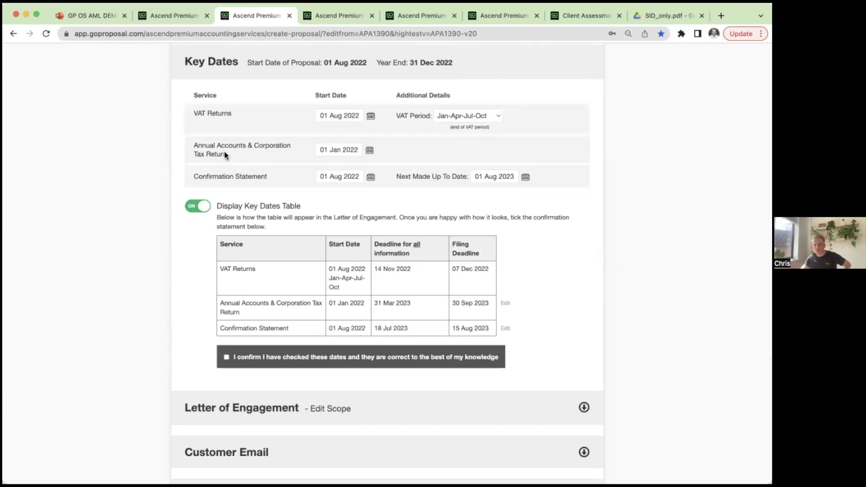
{"action": "scroll", "coordinate": [213, 178], "scroll_direction": "down", "scroll_amount": 2}
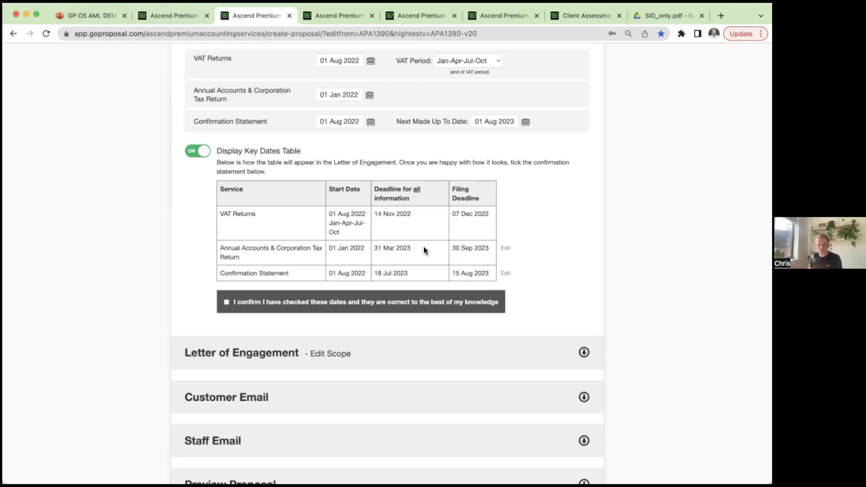
{"action": "left_click", "coordinate": [401, 302]}
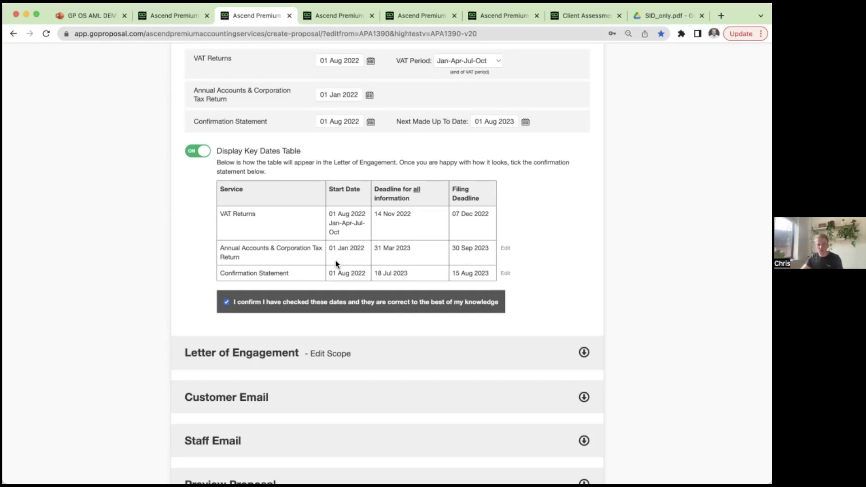
Step: Look over the remaining form sections and the PDF previews of the proposal and the letter of engagement
{"action": "scroll", "coordinate": [548, 287], "scroll_direction": "down", "scroll_amount": 6}
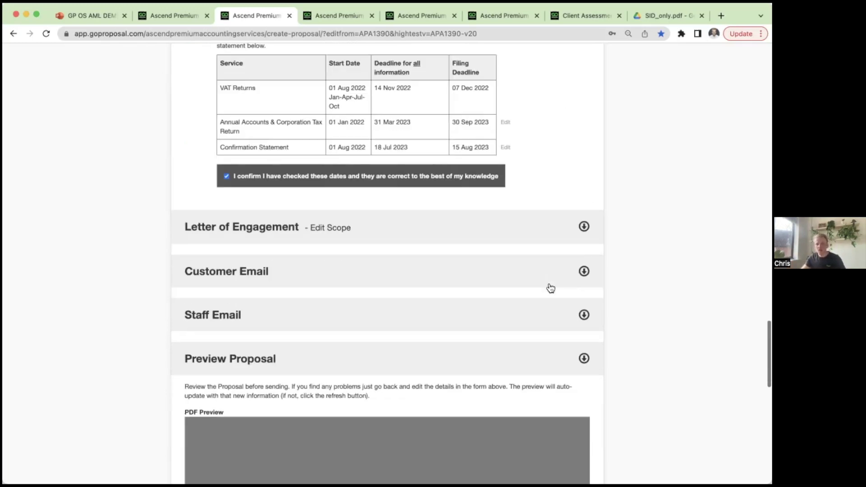
{"action": "scroll", "coordinate": [643, 279], "scroll_direction": "down", "scroll_amount": 7}
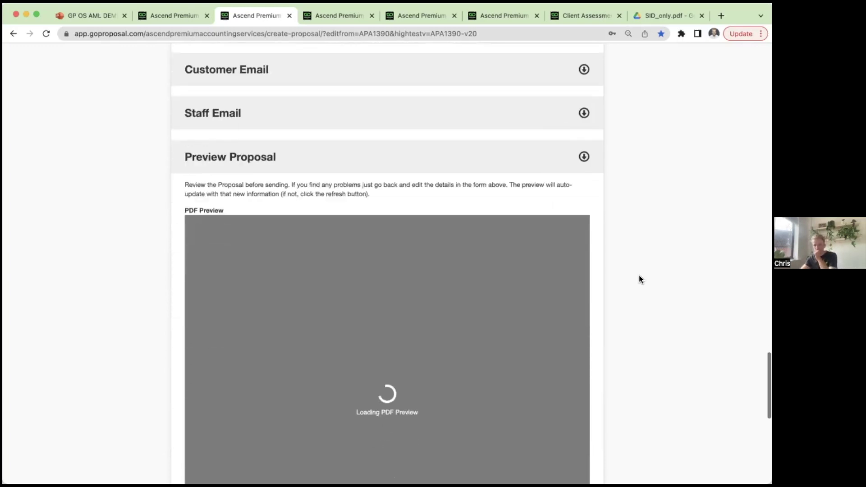
{"action": "scroll", "coordinate": [573, 235], "scroll_direction": "down", "scroll_amount": 3}
{"action": "left_click", "coordinate": [564, 196]}
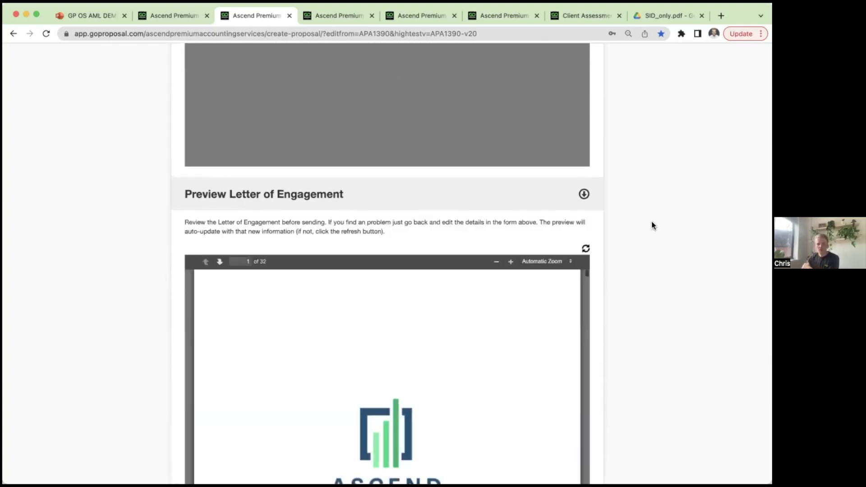
{"action": "scroll", "coordinate": [650, 224], "scroll_direction": "up", "scroll_amount": 7}
{"action": "scroll", "coordinate": [652, 226], "scroll_direction": "down", "scroll_amount": 10}
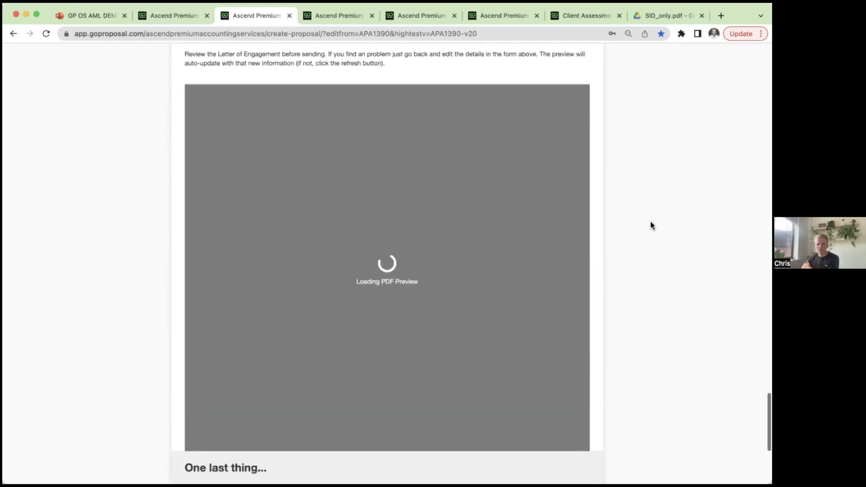
{"action": "scroll", "coordinate": [652, 225], "scroll_direction": "up", "scroll_amount": 2}
{"action": "scroll", "coordinate": [651, 221], "scroll_direction": "up", "scroll_amount": 8}
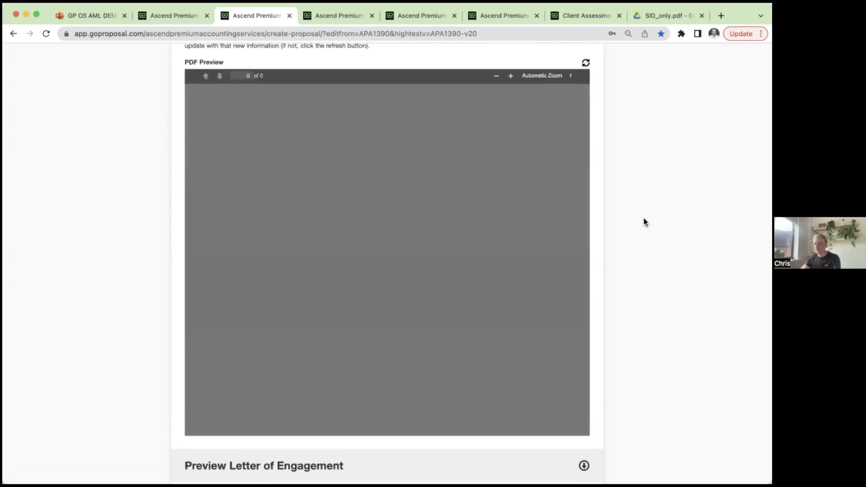
{"action": "scroll", "coordinate": [643, 221], "scroll_direction": "down", "scroll_amount": 2}
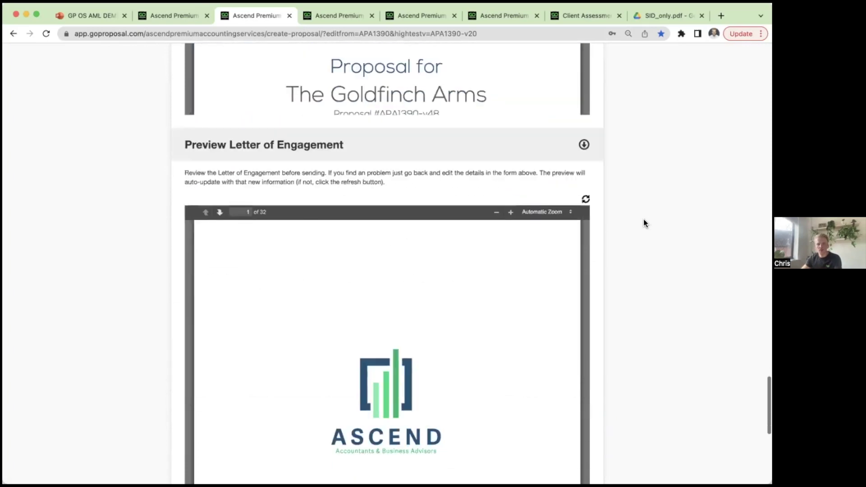
{"action": "scroll", "coordinate": [644, 223], "scroll_direction": "up", "scroll_amount": 10}
{"action": "scroll", "coordinate": [644, 221], "scroll_direction": "down", "scroll_amount": 5}
{"action": "scroll", "coordinate": [643, 221], "scroll_direction": "up", "scroll_amount": 2}
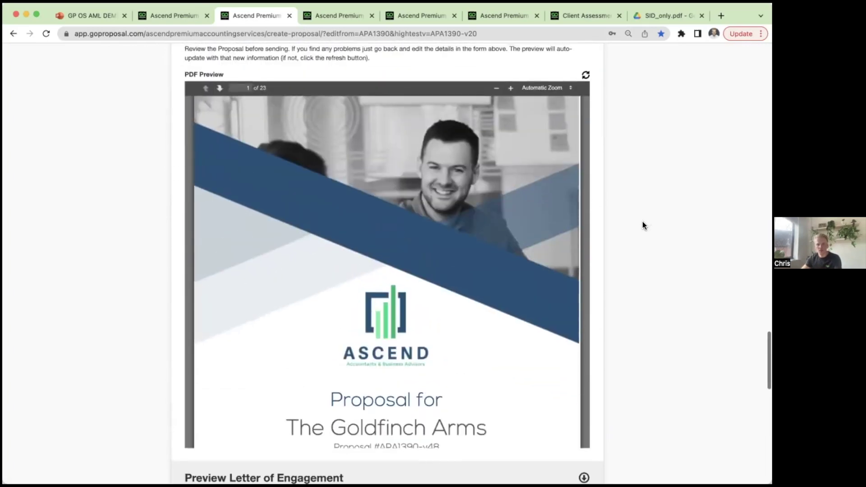
{"action": "scroll", "coordinate": [638, 227], "scroll_direction": "down", "scroll_amount": 1}
{"action": "scroll", "coordinate": [638, 228], "scroll_direction": "up", "scroll_amount": 1}
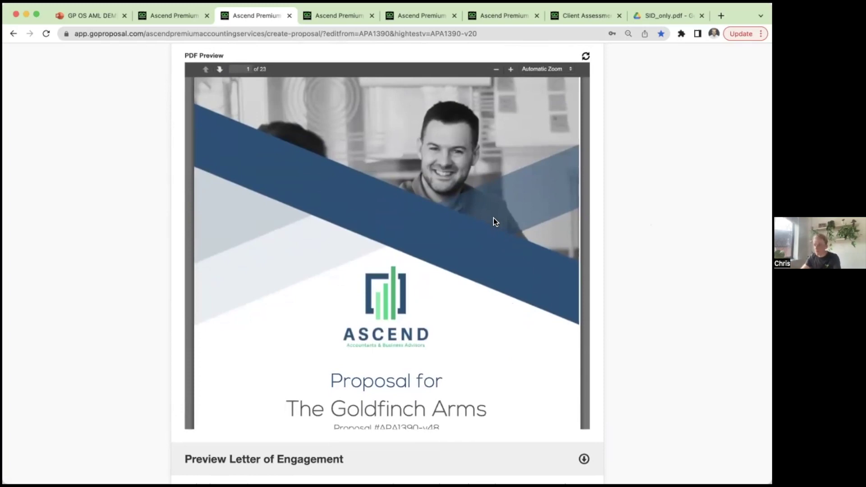
Step: Read the opening pages of the proposal preview, from the cover through the testimonial and core values to the Introduction
{"action": "scroll", "coordinate": [477, 226], "scroll_direction": "down", "scroll_amount": 10}
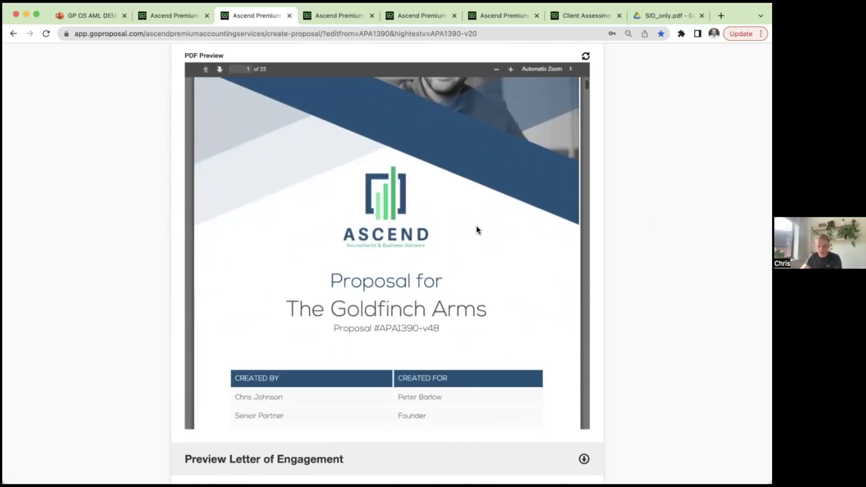
{"action": "scroll", "coordinate": [468, 234], "scroll_direction": "down", "scroll_amount": 5}
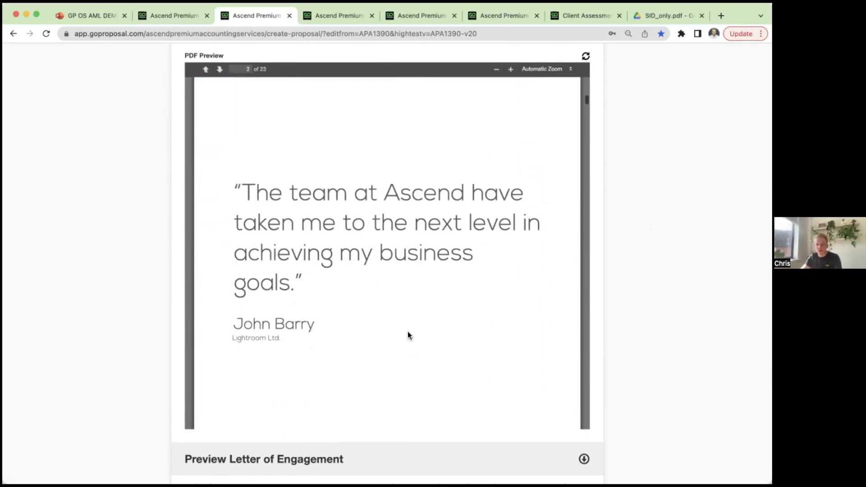
{"action": "scroll", "coordinate": [401, 289], "scroll_direction": "down", "scroll_amount": 5}
{"action": "scroll", "coordinate": [402, 288], "scroll_direction": "down", "scroll_amount": 8}
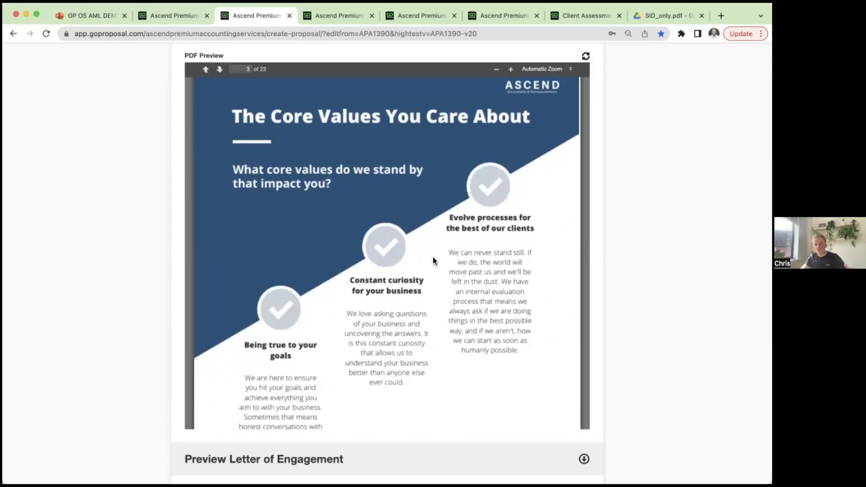
{"action": "scroll", "coordinate": [429, 260], "scroll_direction": "down", "scroll_amount": 4}
{"action": "scroll", "coordinate": [427, 260], "scroll_direction": "down", "scroll_amount": 10}
{"action": "scroll", "coordinate": [426, 261], "scroll_direction": "down", "scroll_amount": 6}
{"action": "scroll", "coordinate": [415, 270], "scroll_direction": "up", "scroll_amount": 3}
{"action": "scroll", "coordinate": [415, 266], "scroll_direction": "up", "scroll_amount": 2}
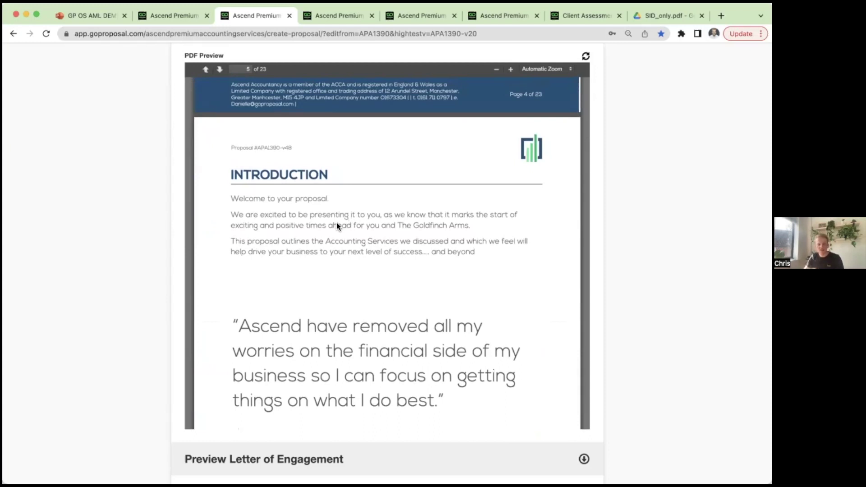
Step: Examine the proposal preview's monthly fees, one-off costs, alignment fee, future goal quote and Next Steps page
{"action": "scroll", "coordinate": [366, 233], "scroll_direction": "down", "scroll_amount": 5}
{"action": "scroll", "coordinate": [366, 234], "scroll_direction": "down", "scroll_amount": 10}
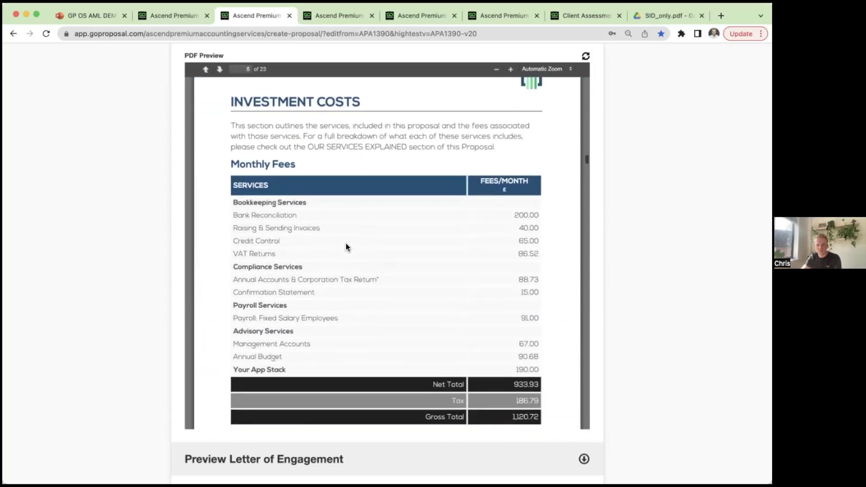
{"action": "scroll", "coordinate": [346, 244], "scroll_direction": "down", "scroll_amount": 1}
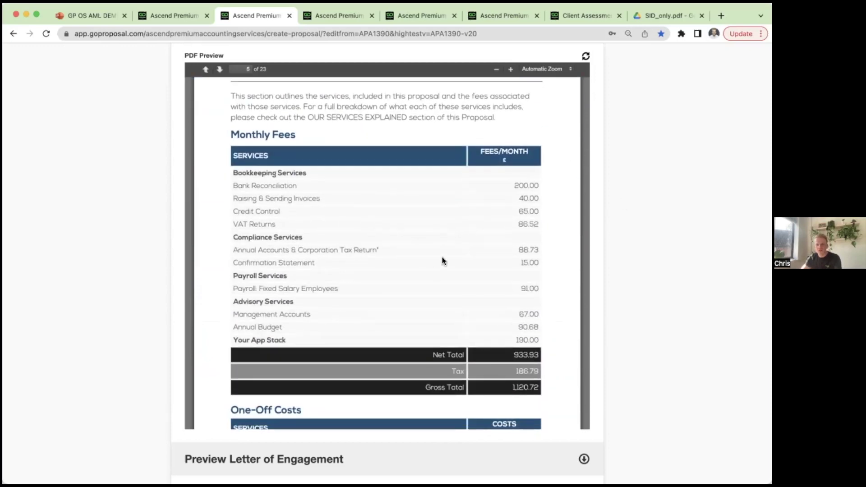
{"action": "scroll", "coordinate": [443, 260], "scroll_direction": "down", "scroll_amount": 3}
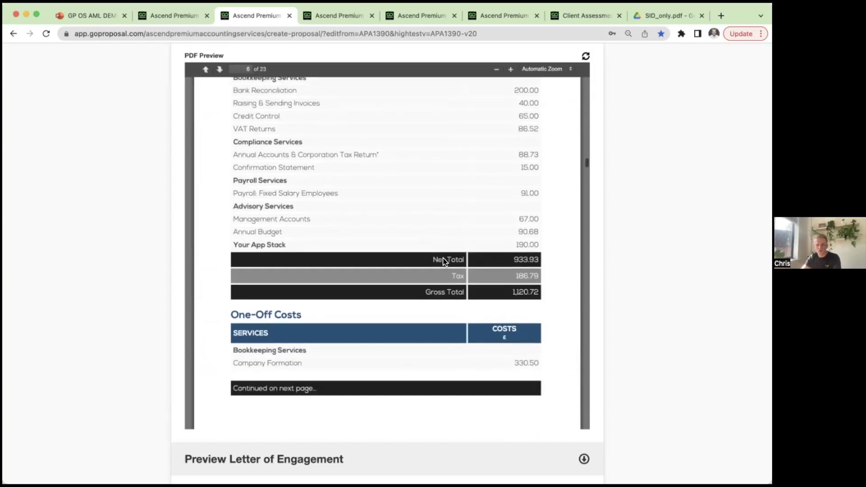
{"action": "scroll", "coordinate": [443, 258], "scroll_direction": "down", "scroll_amount": 15}
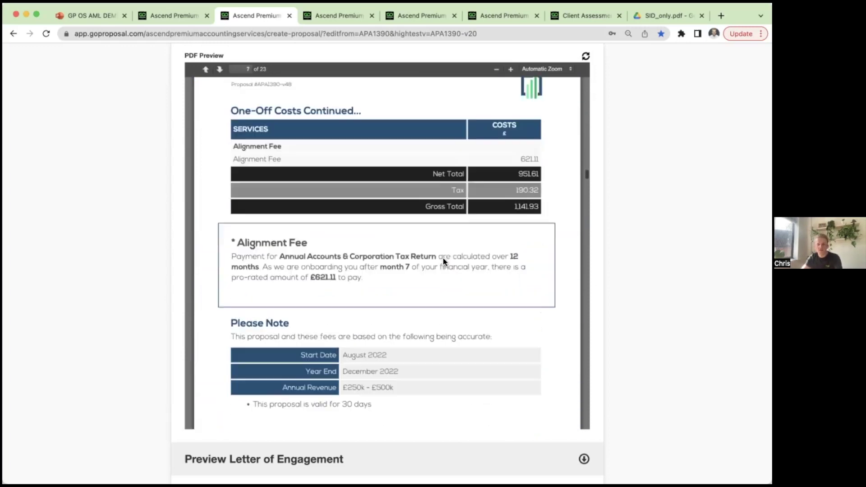
{"action": "scroll", "coordinate": [443, 259], "scroll_direction": "down", "scroll_amount": 10}
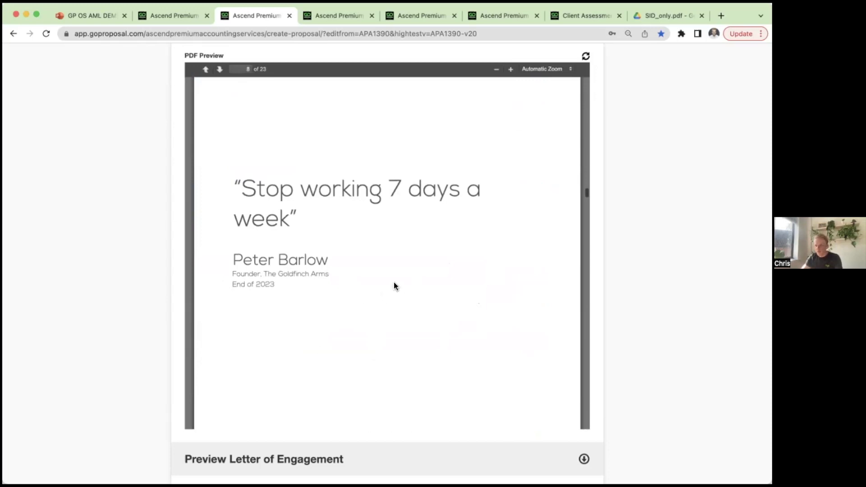
{"action": "scroll", "coordinate": [390, 289], "scroll_direction": "down", "scroll_amount": 10}
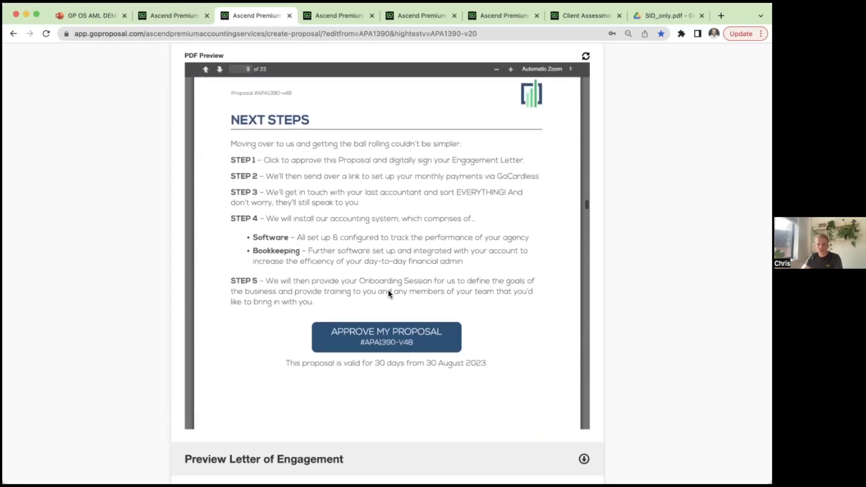